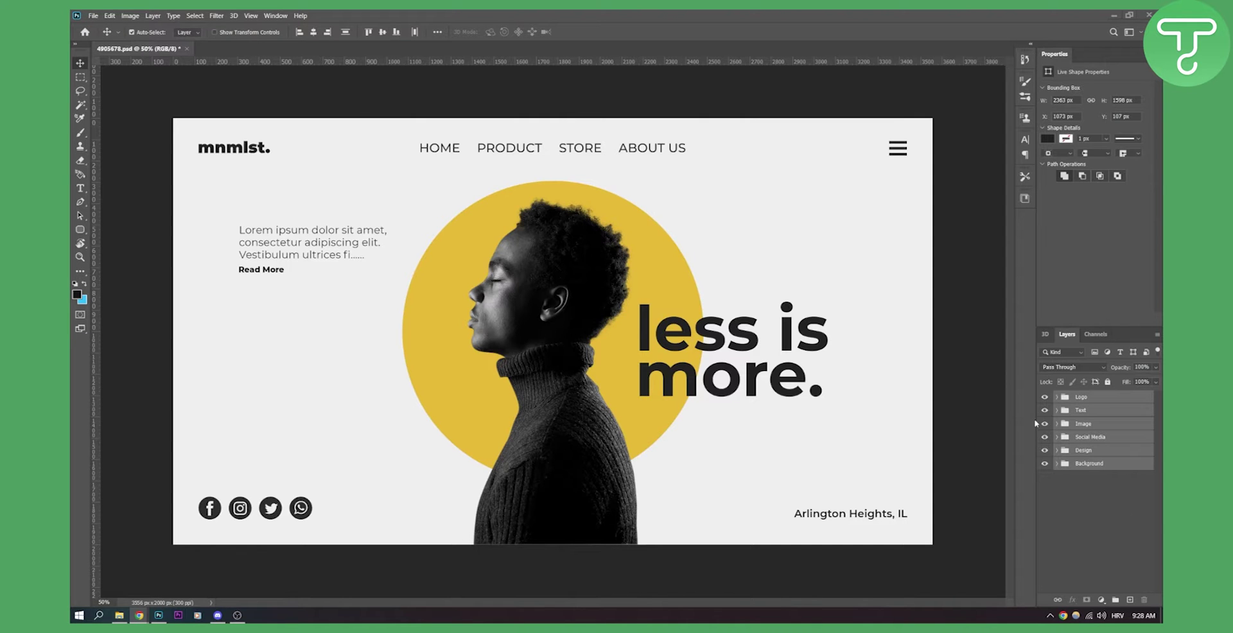
Step: In Photoshop, set Export As to SVG at 3556 × 2000 px and move the dialog aside
click(92, 16)
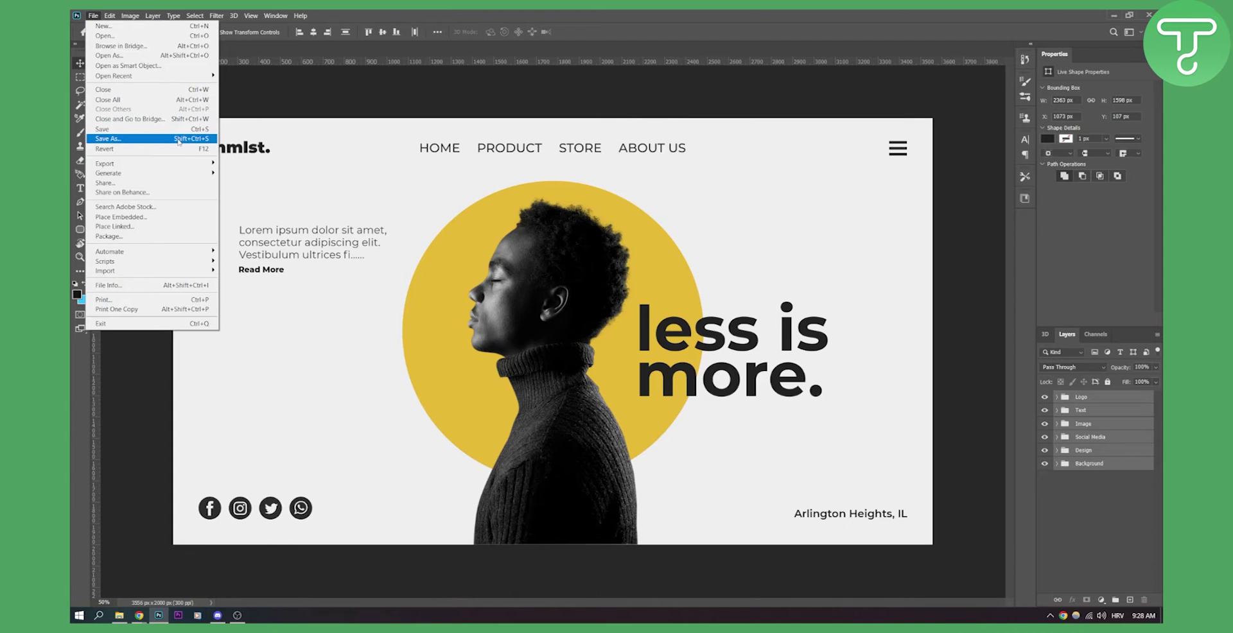
mouse_move(193, 163)
click(268, 173)
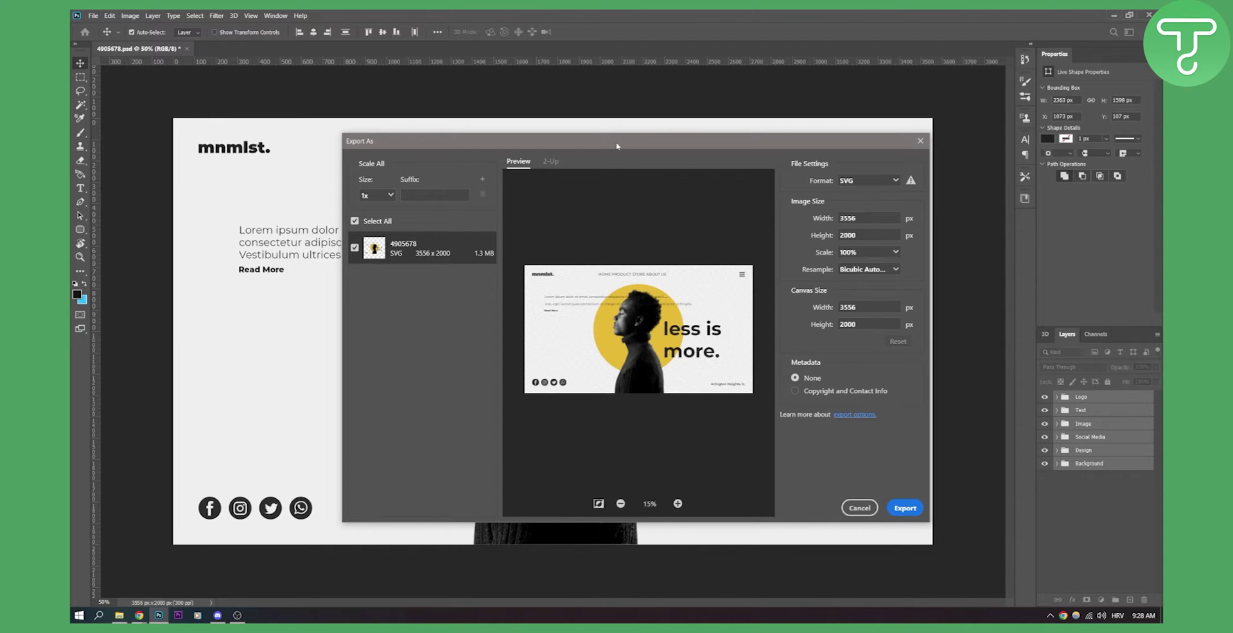
drag(631, 137, 836, 185)
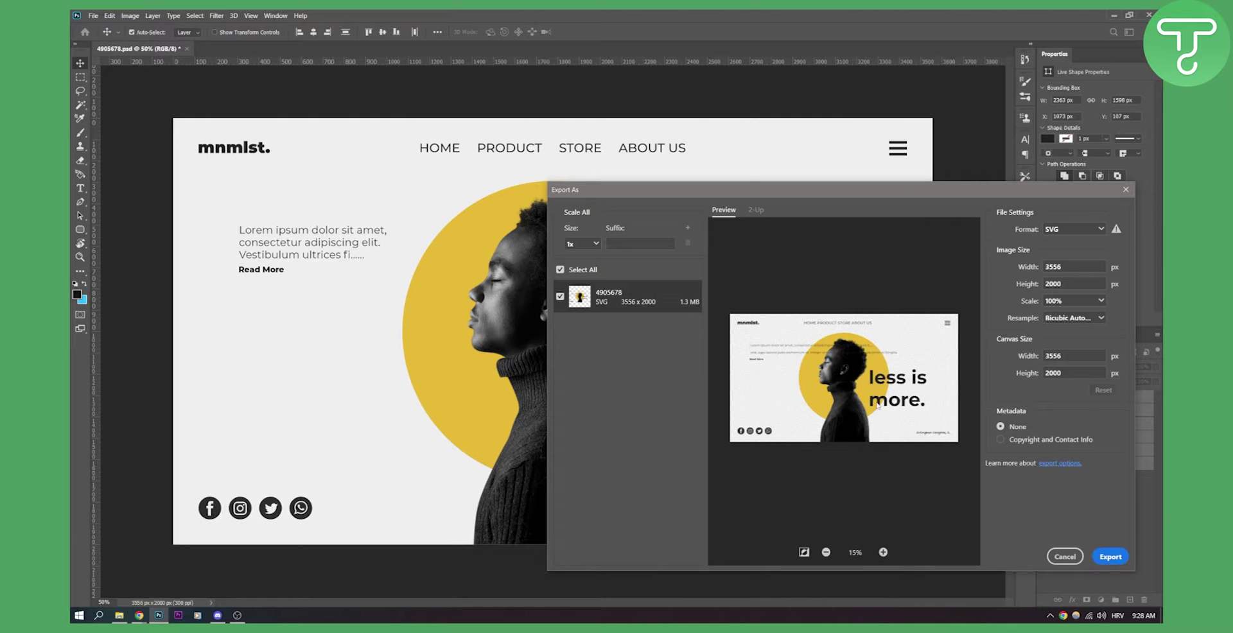
drag(851, 190, 638, 152)
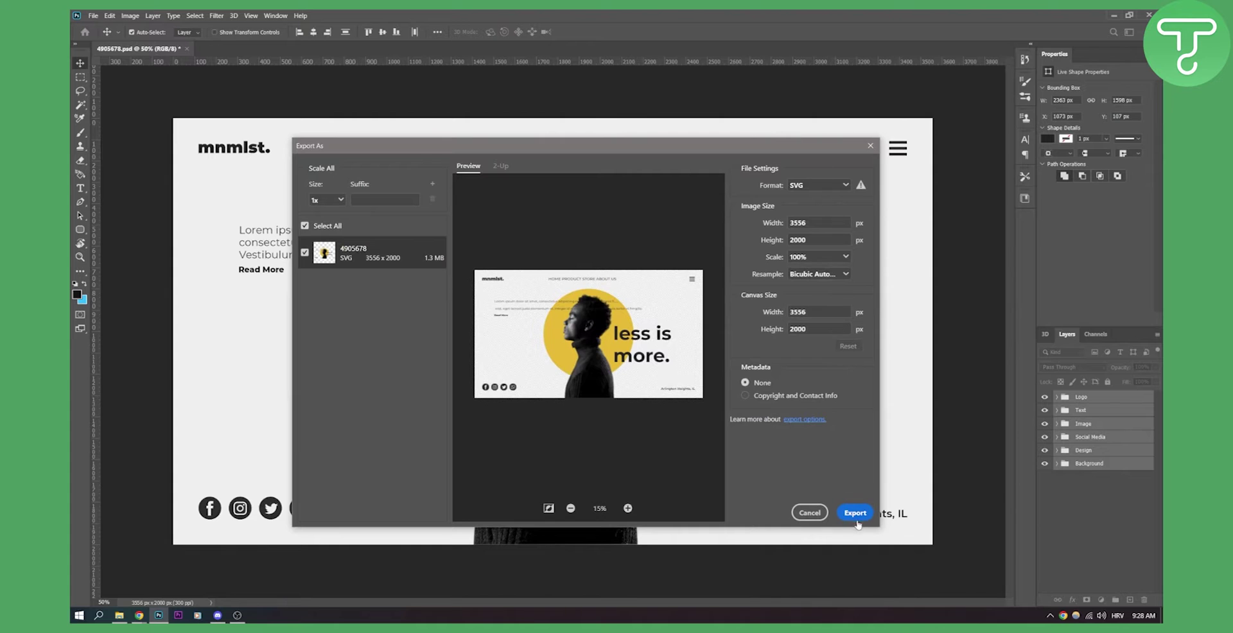
mouse_move(862, 187)
Step: Close the export dialog, drop the SVG mockup into the Figma draft and reposition the frame
click(870, 145)
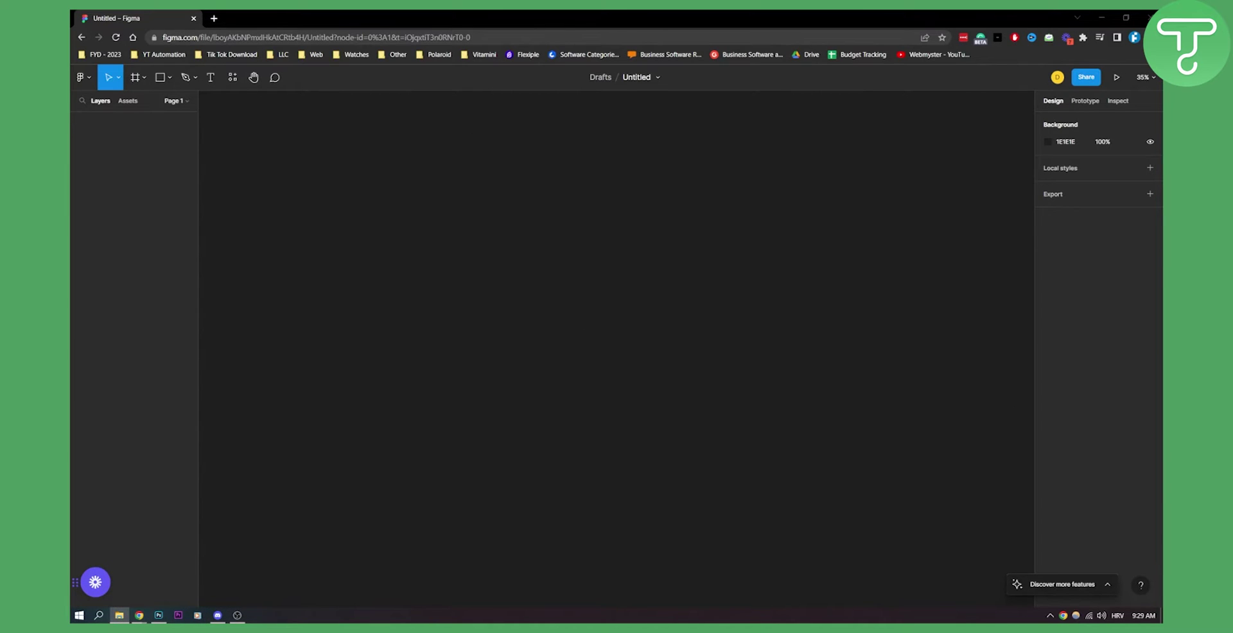
drag(713, 296, 559, 269)
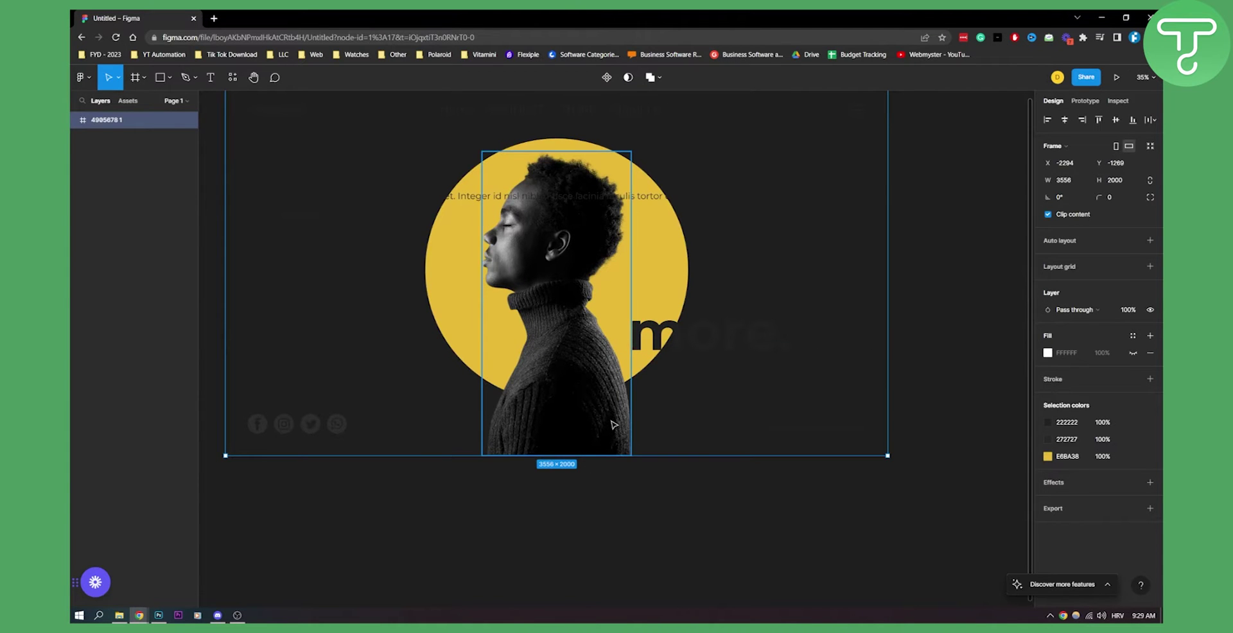
drag(614, 425, 660, 491)
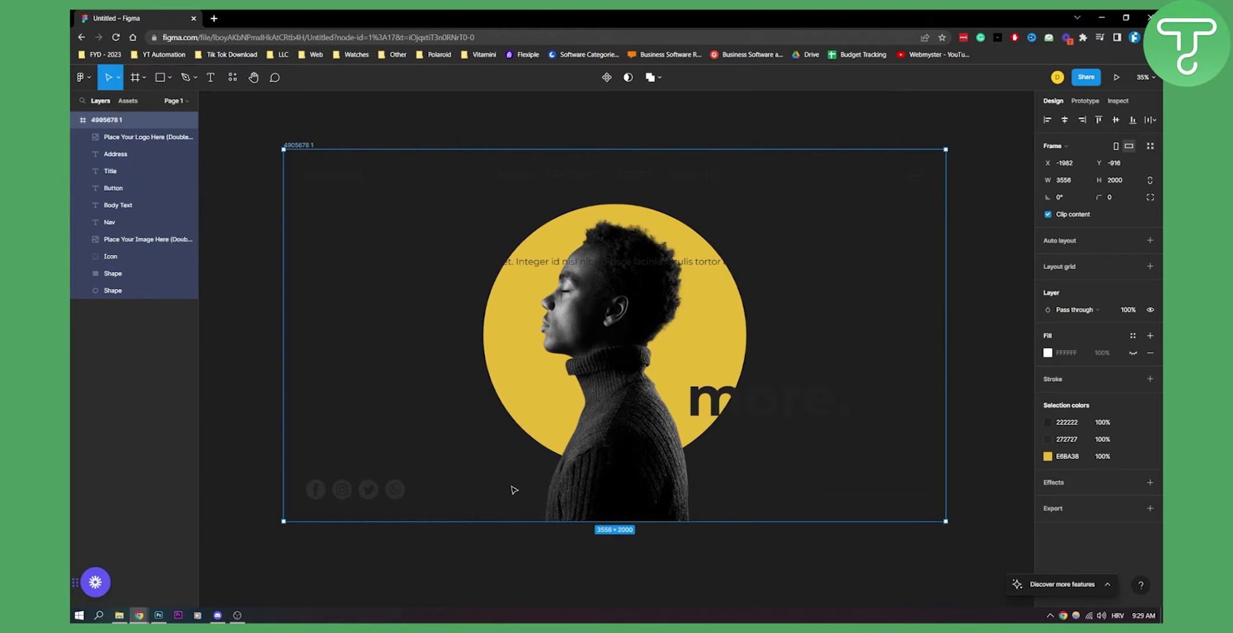
click(790, 578)
scroll(771, 543, down, 1)
scroll(761, 540, down, 4)
scroll(861, 551, down, 1)
Step: Draw a rectangle over the mockup, fill it white (FFFFFF) and send it to back
click(170, 77)
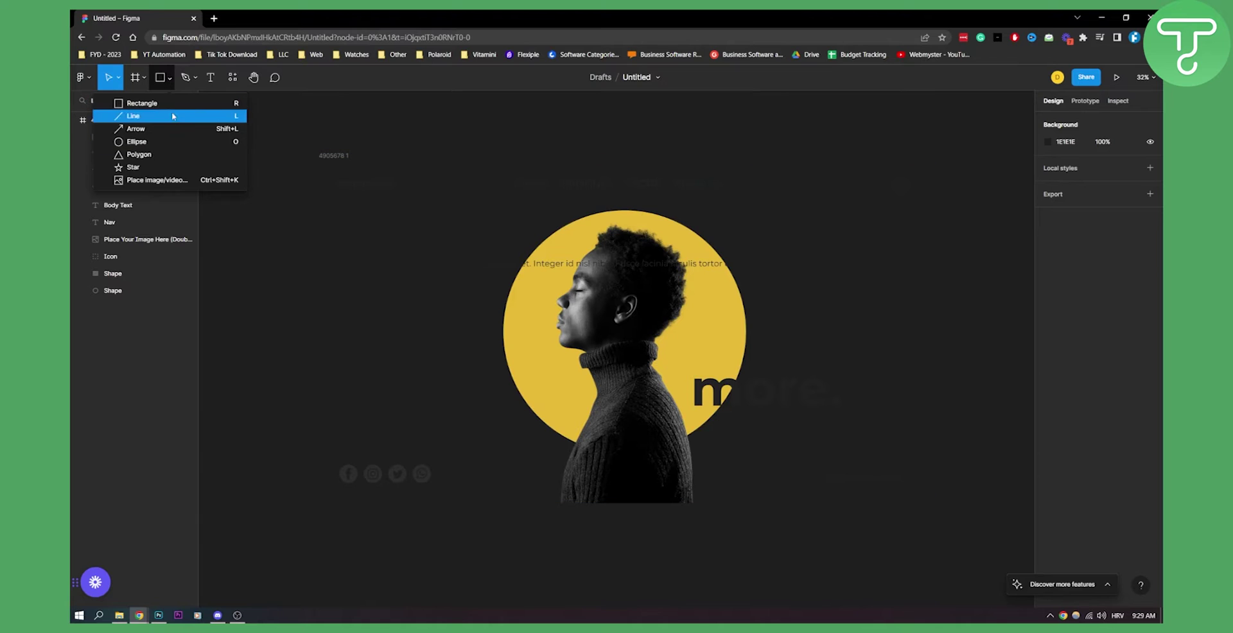
click(191, 105)
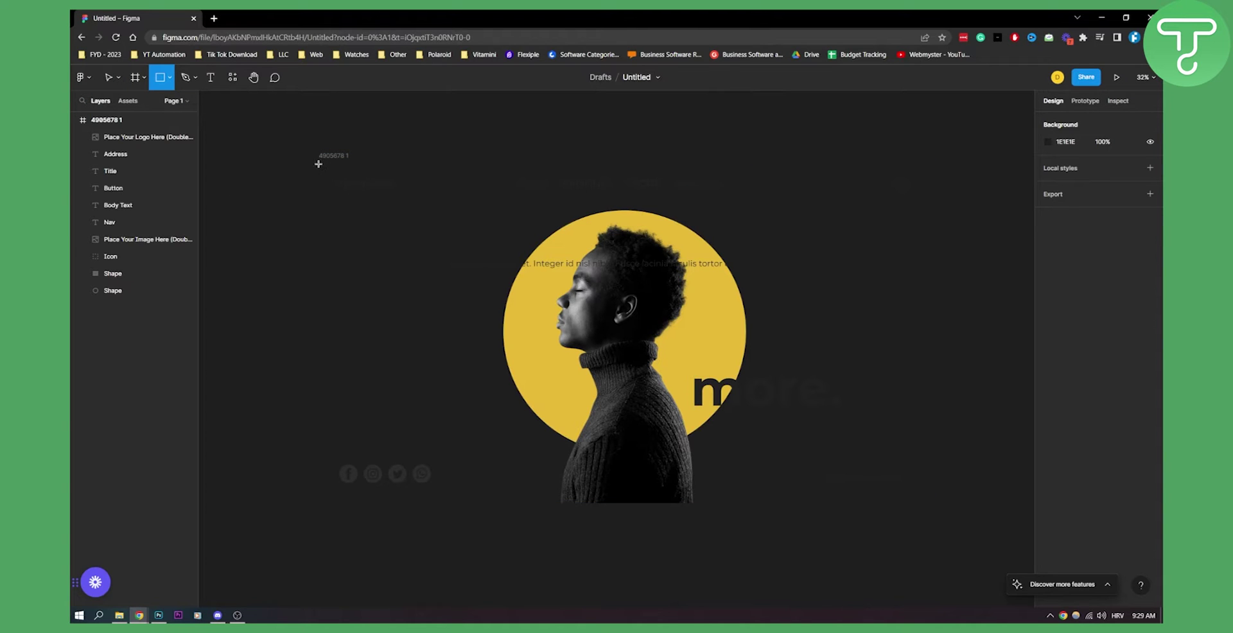
mouse_move(328, 171)
mouse_down()
mouse_move(473, 349)
mouse_move(796, 498)
mouse_move(931, 508)
mouse_up()
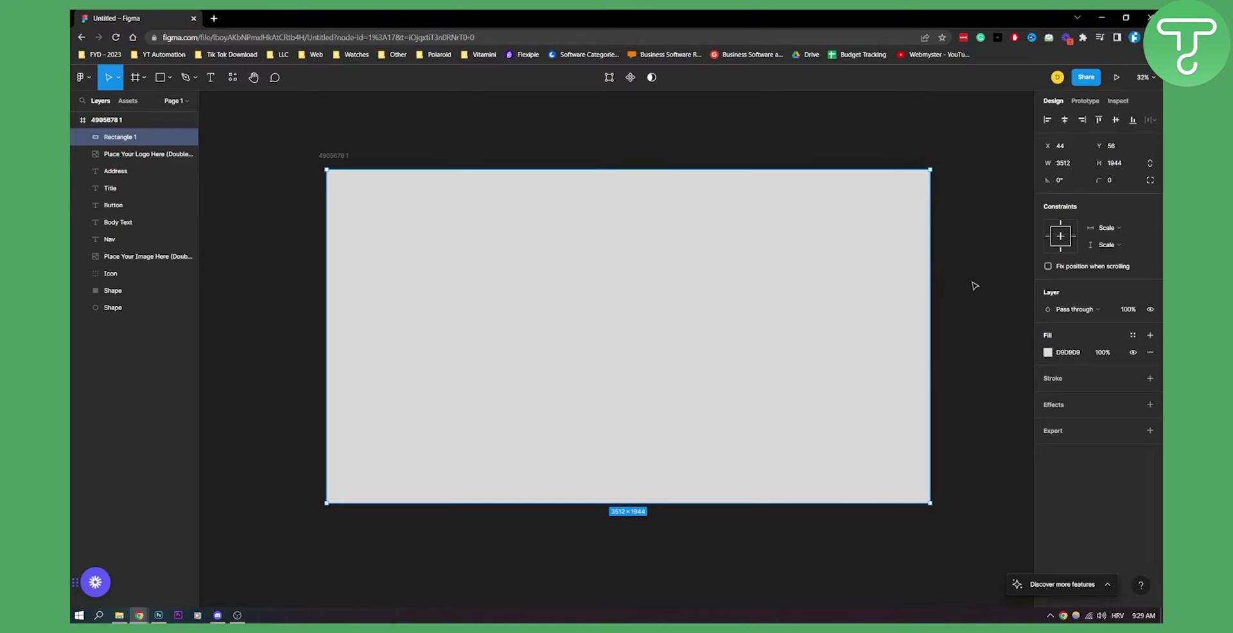
click(1048, 352)
drag(955, 367, 884, 329)
right_click(845, 250)
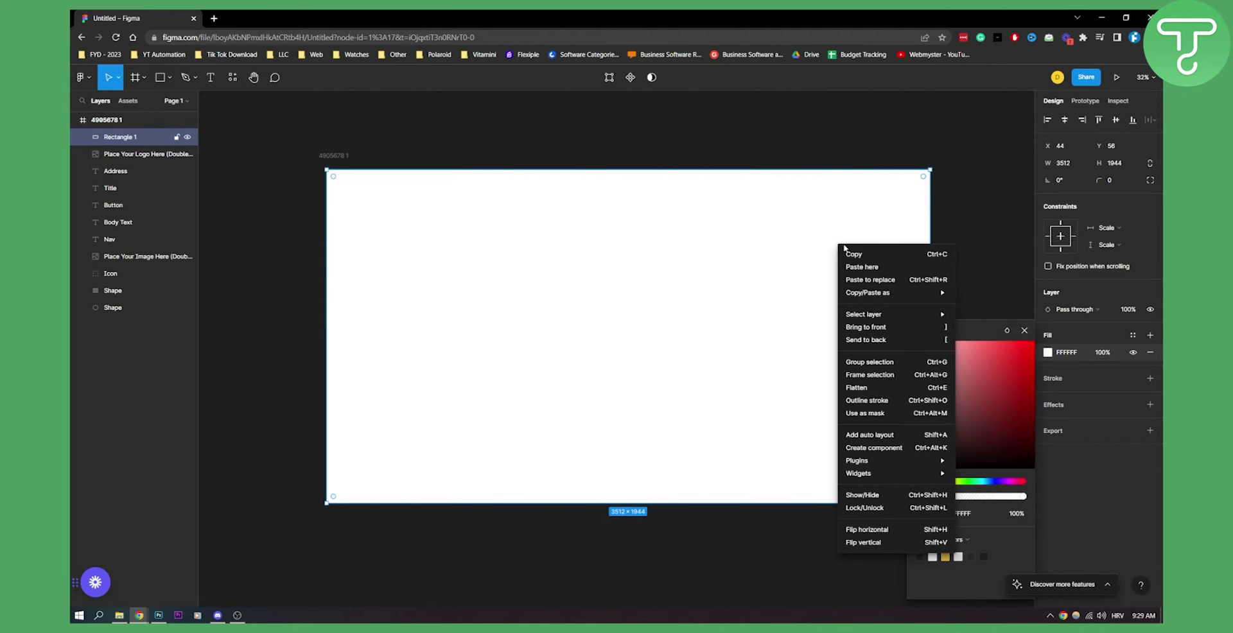
click(866, 340)
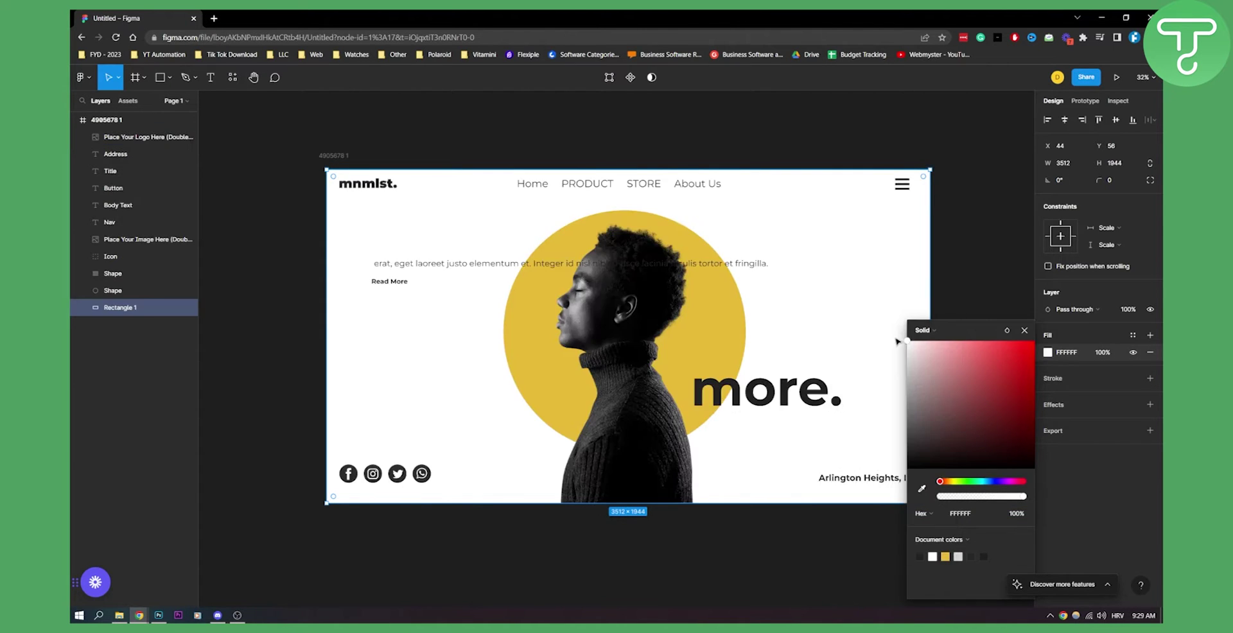
click(953, 267)
Step: Narrow the Body Text box to 711 × 236 so it wraps into four lines
click(745, 267)
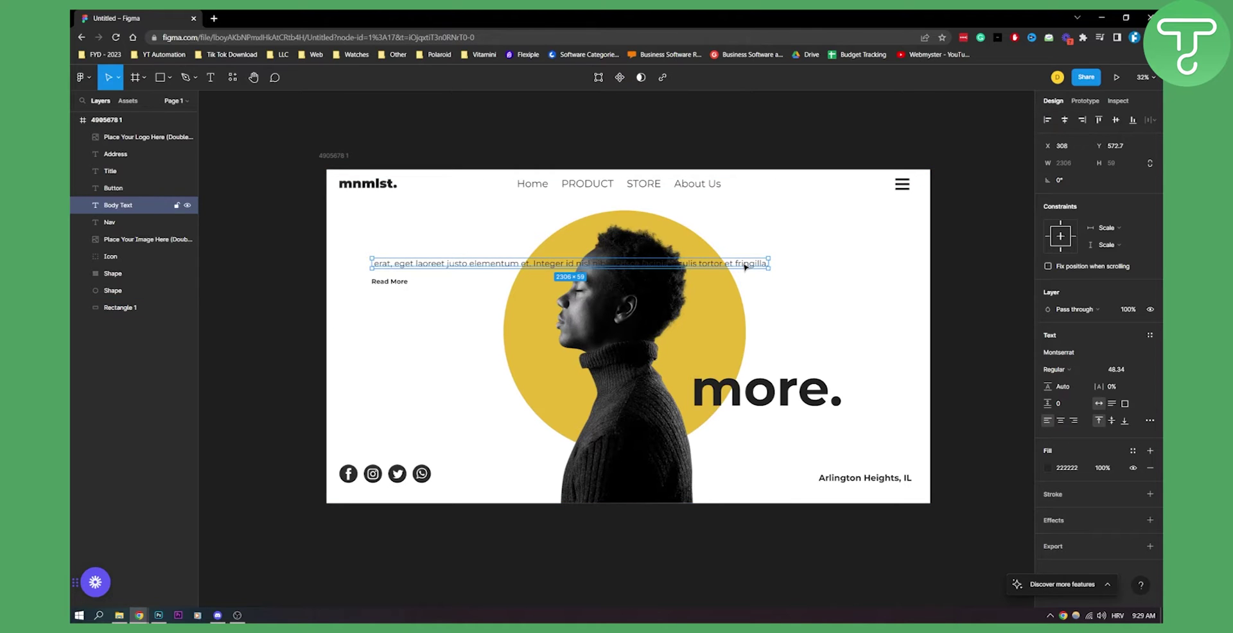
double_click(745, 268)
click(741, 264)
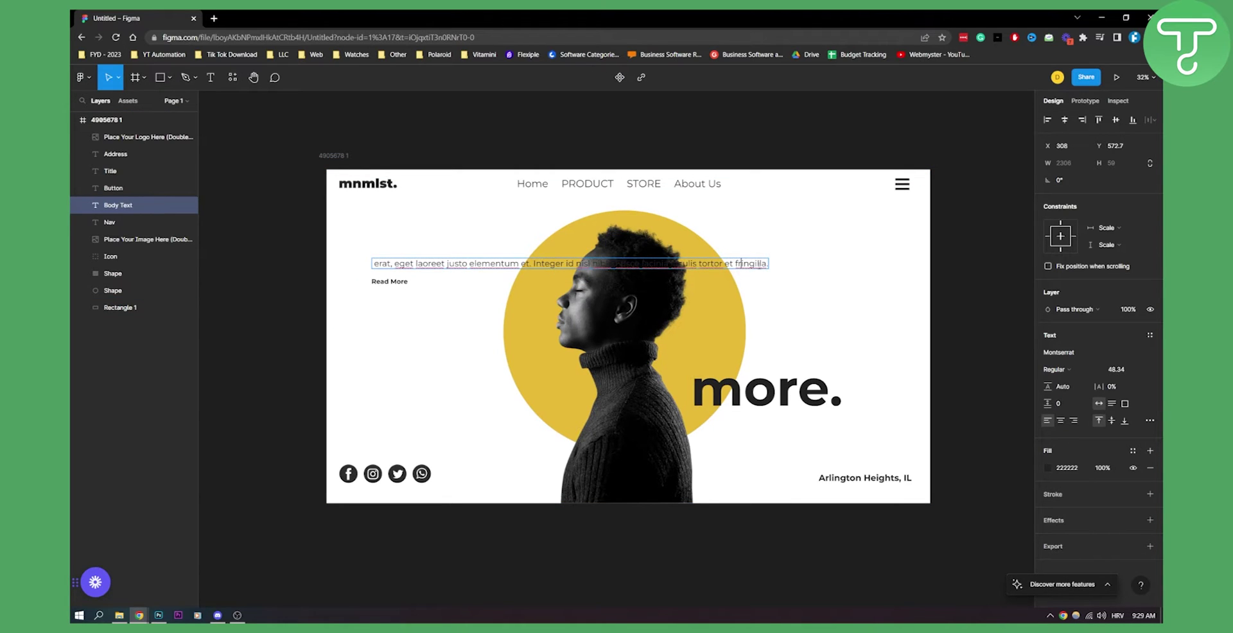
key(Escape)
drag(769, 264, 476, 256)
drag(798, 396, 793, 396)
click(974, 349)
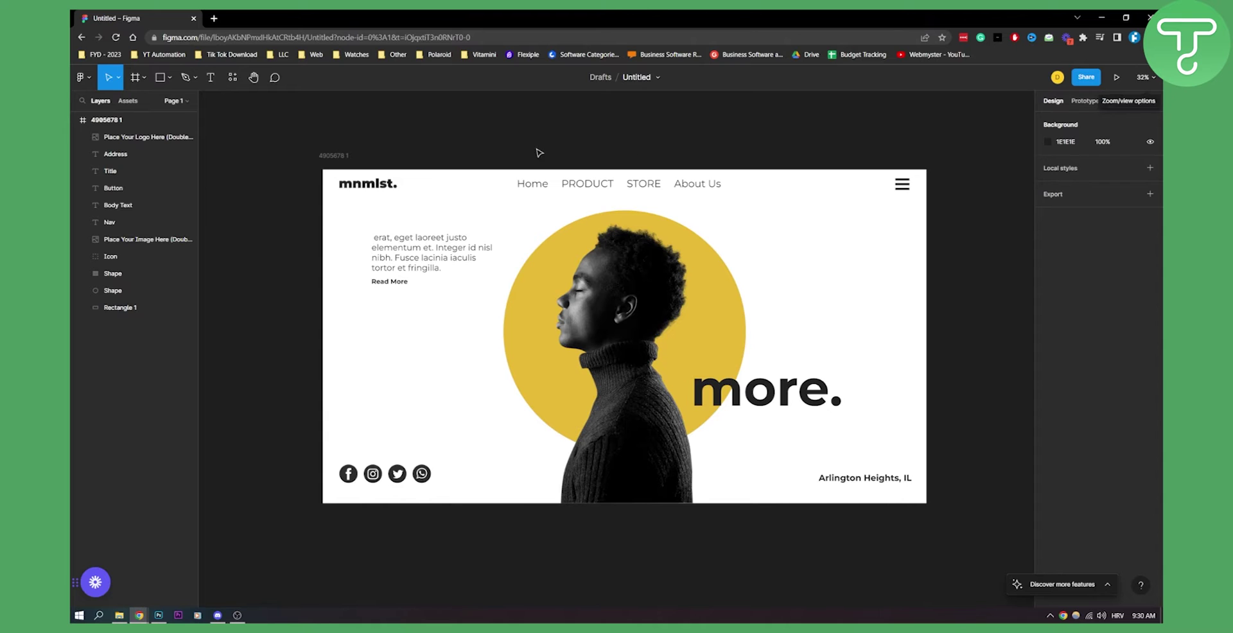
Step: Run the Figment.so – Figma to Website plugin from the Find more plugins browser
click(85, 80)
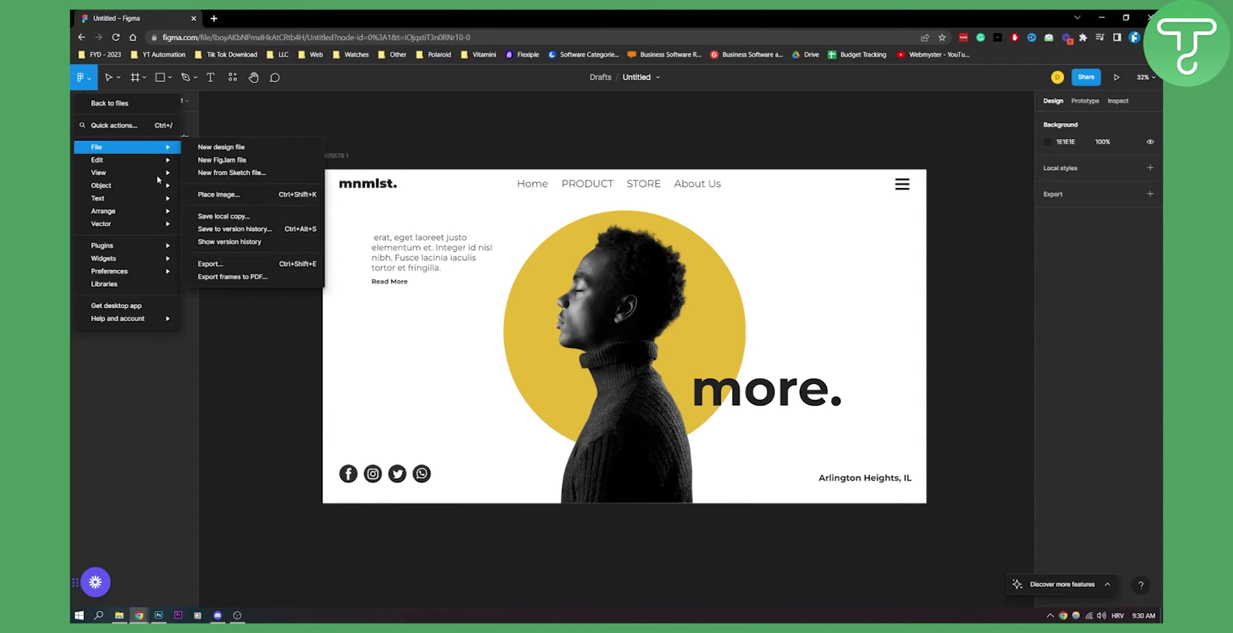
mouse_move(153, 197)
mouse_move(142, 245)
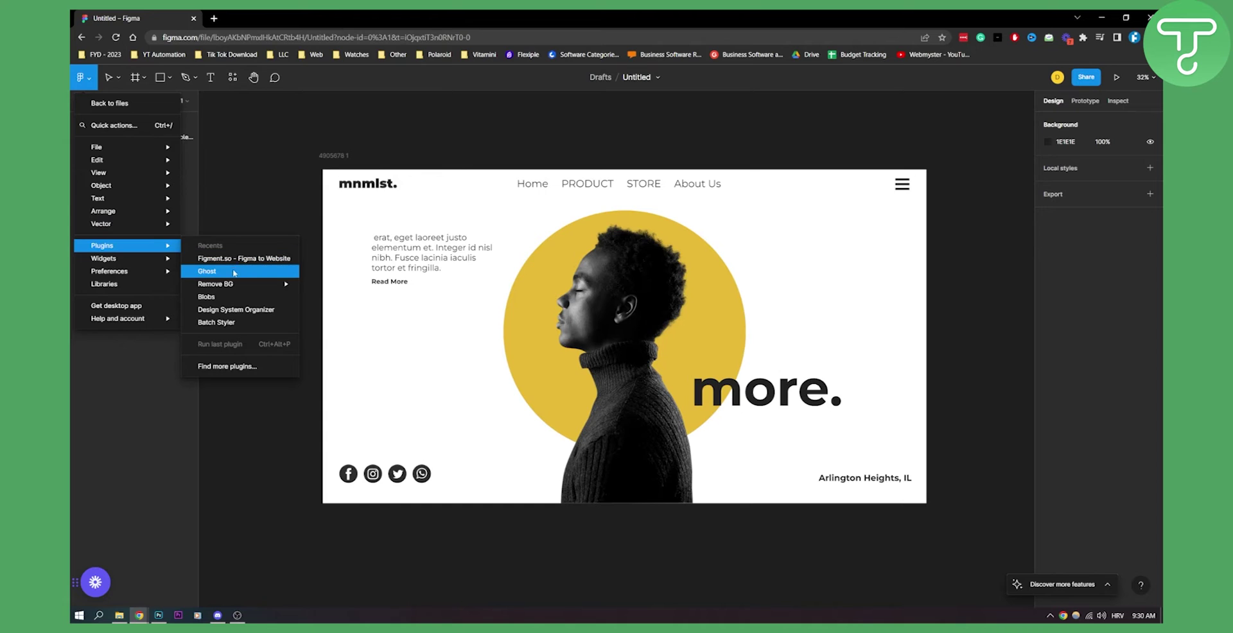
click(232, 368)
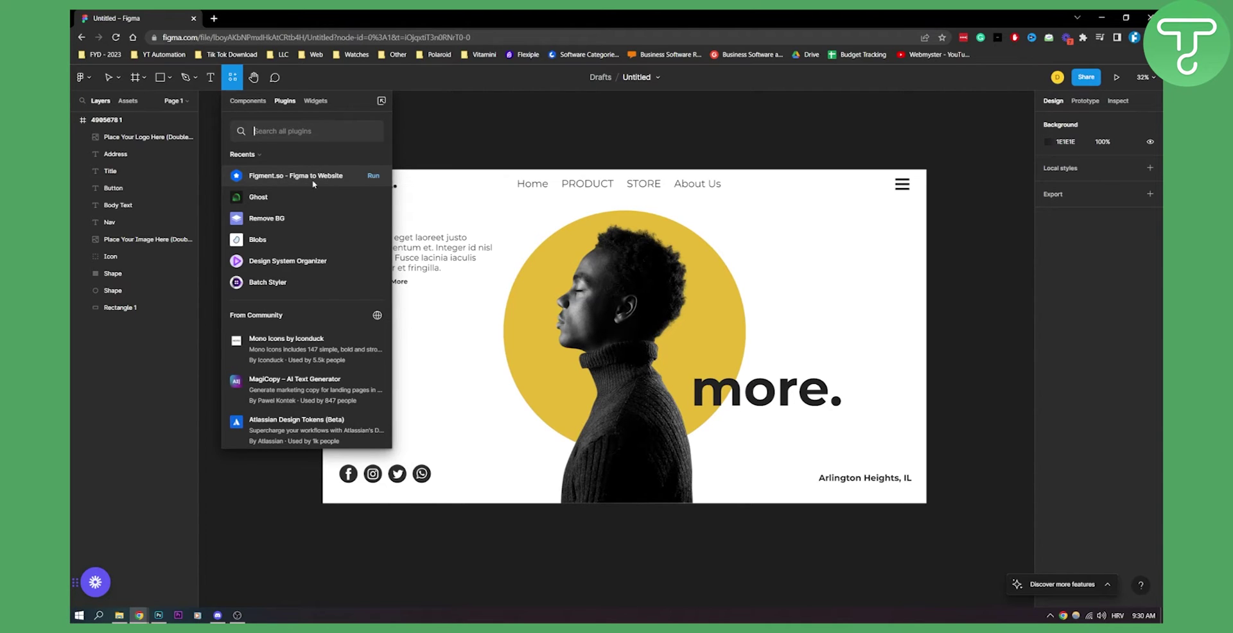
click(371, 176)
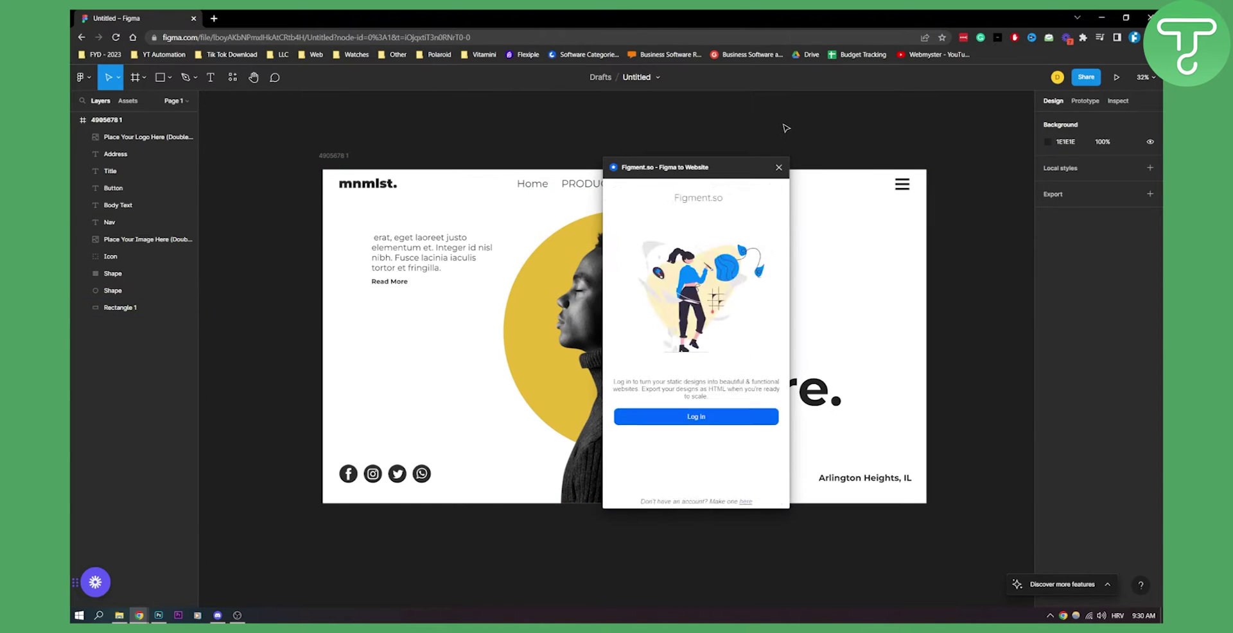
Step: Select the whole mockup frame for Figment.so's Element Editor, moving the plugin window aside
drag(739, 167, 806, 152)
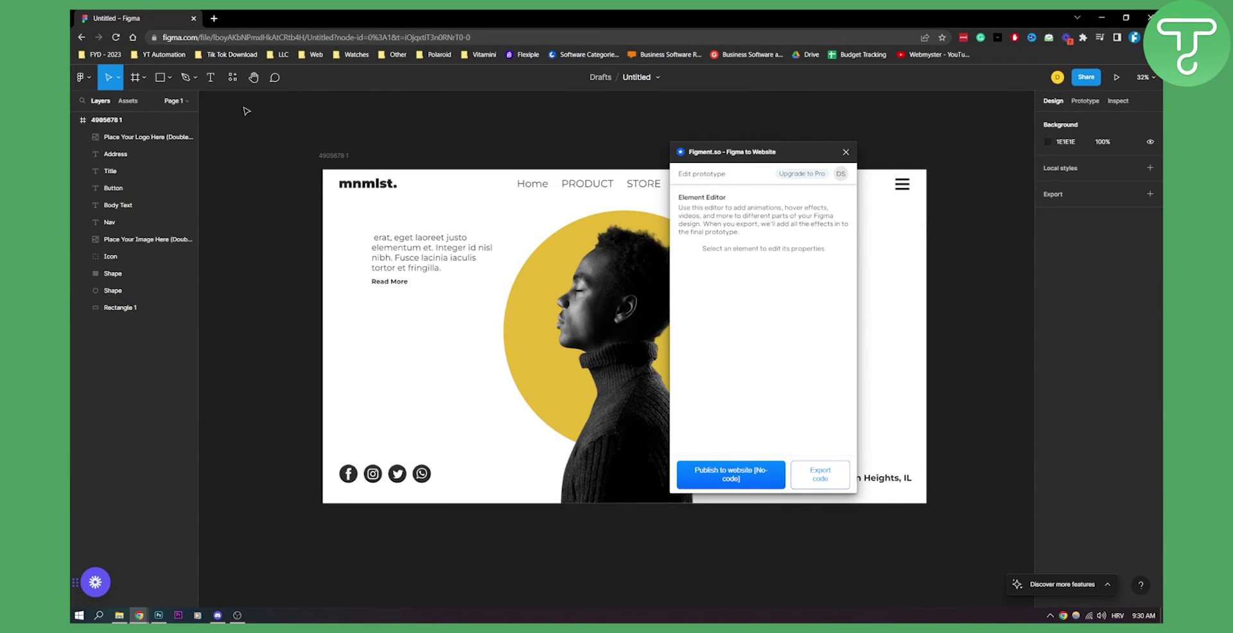
drag(274, 136, 972, 534)
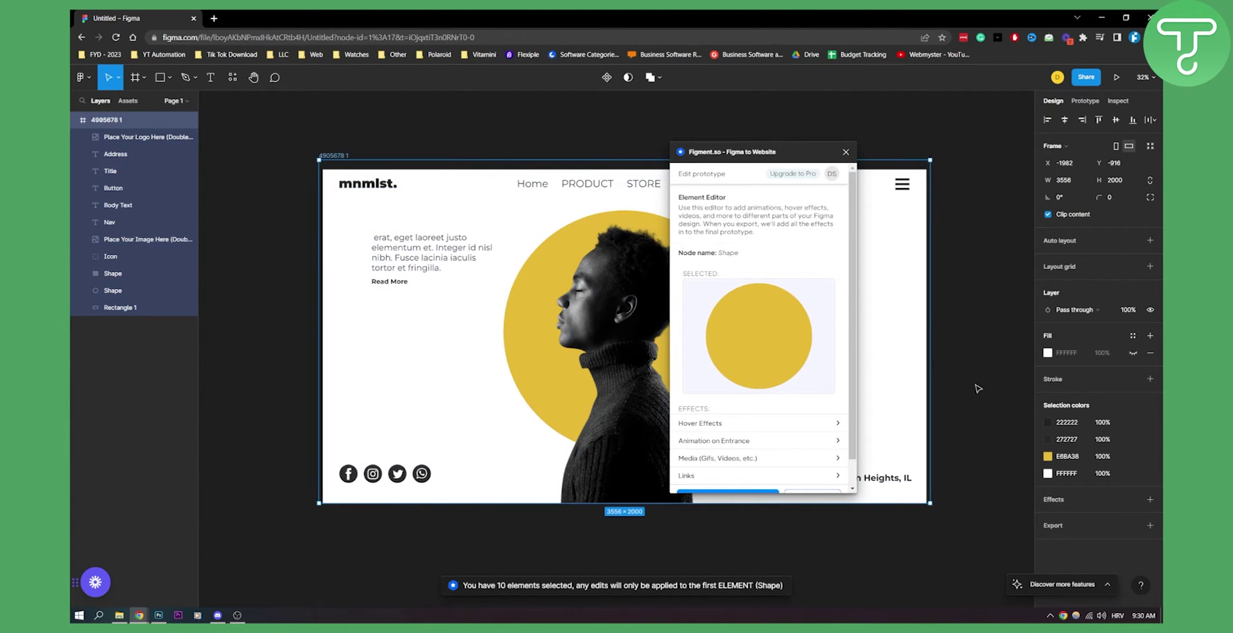
drag(970, 550, 307, 142)
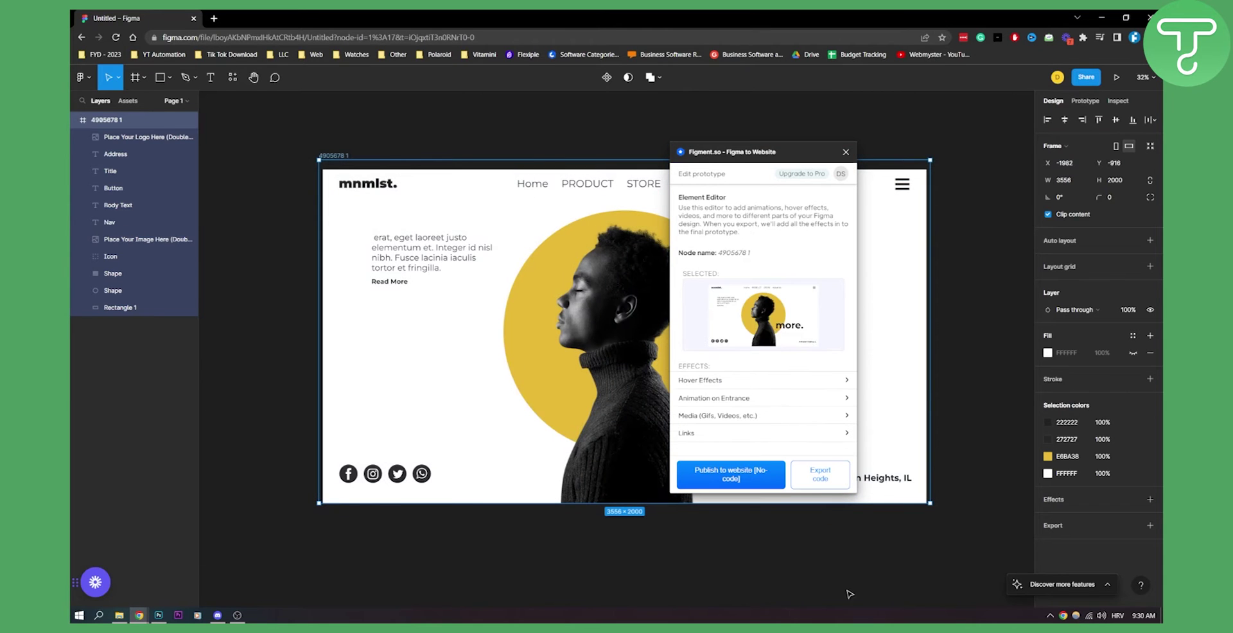
drag(781, 160, 753, 149)
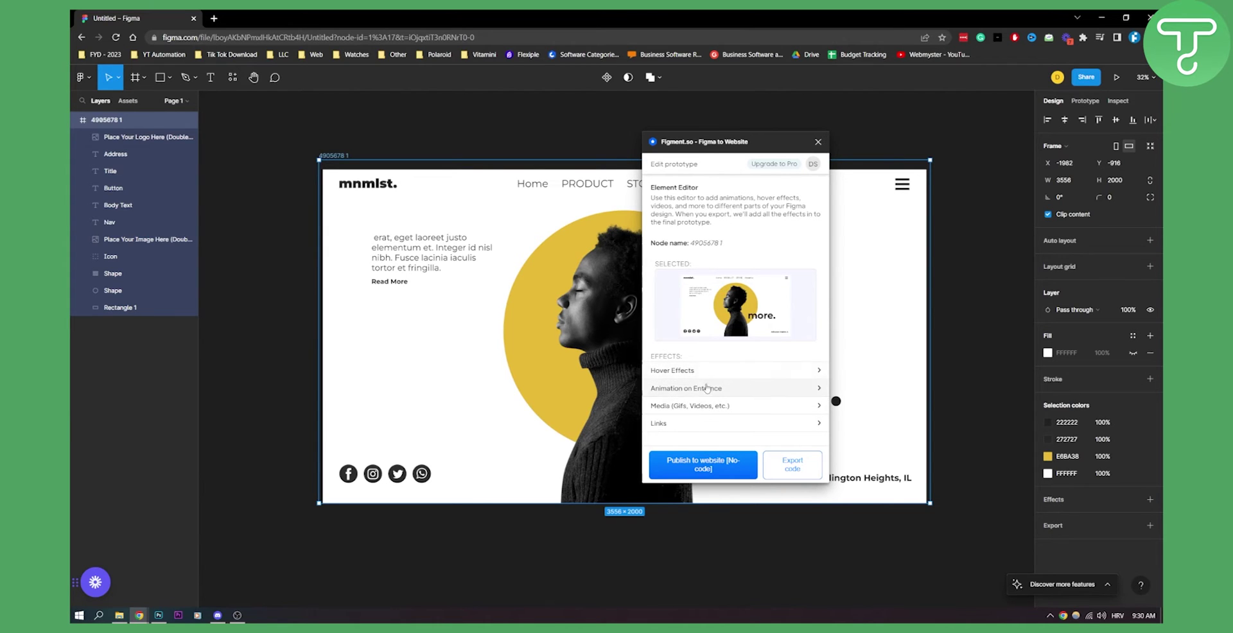
Step: Try exporting frame 4905678 1 as full-page code, then close Figment.so at the upgrade prompt
click(792, 466)
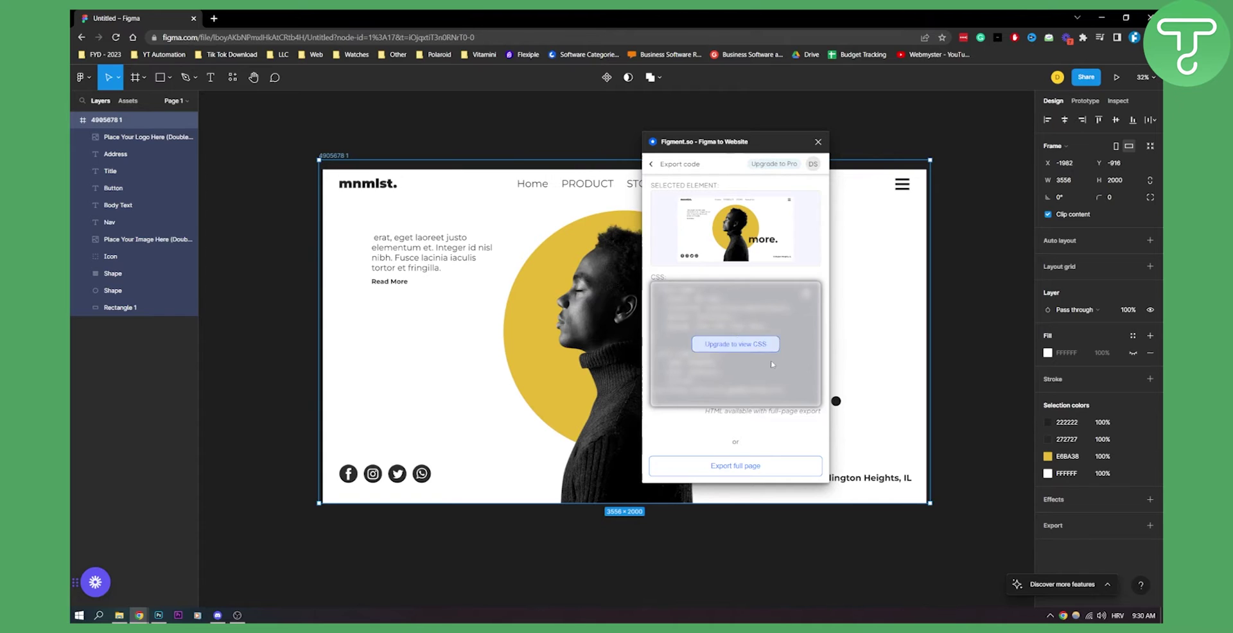
click(738, 473)
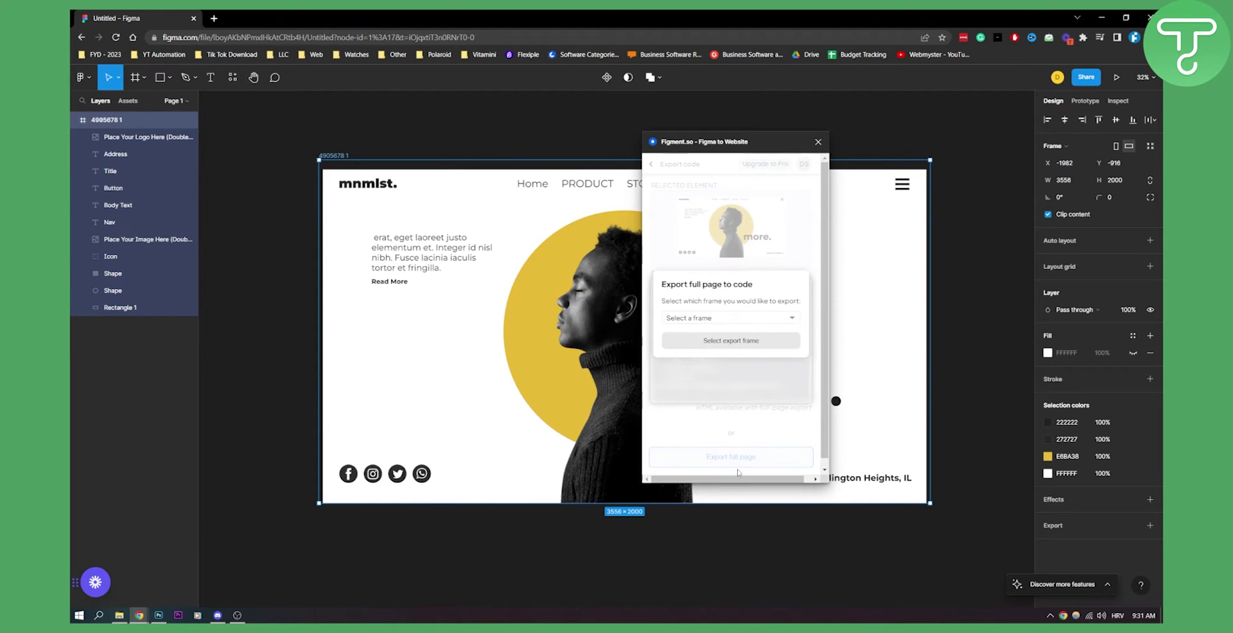
click(706, 319)
click(694, 334)
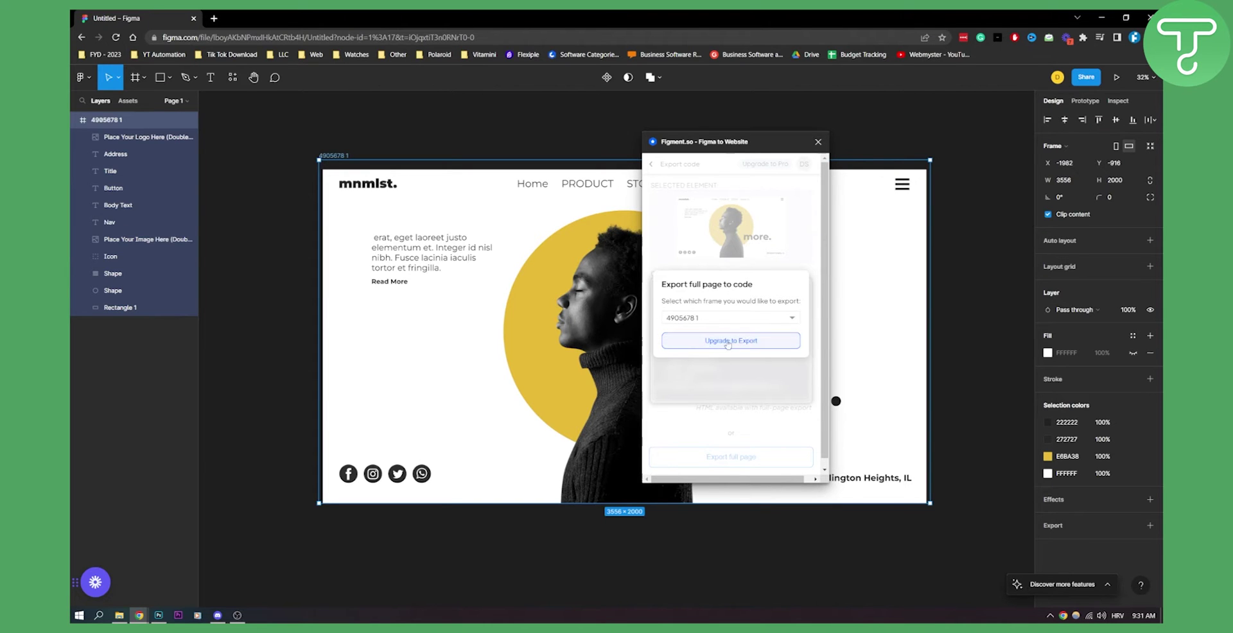
click(817, 142)
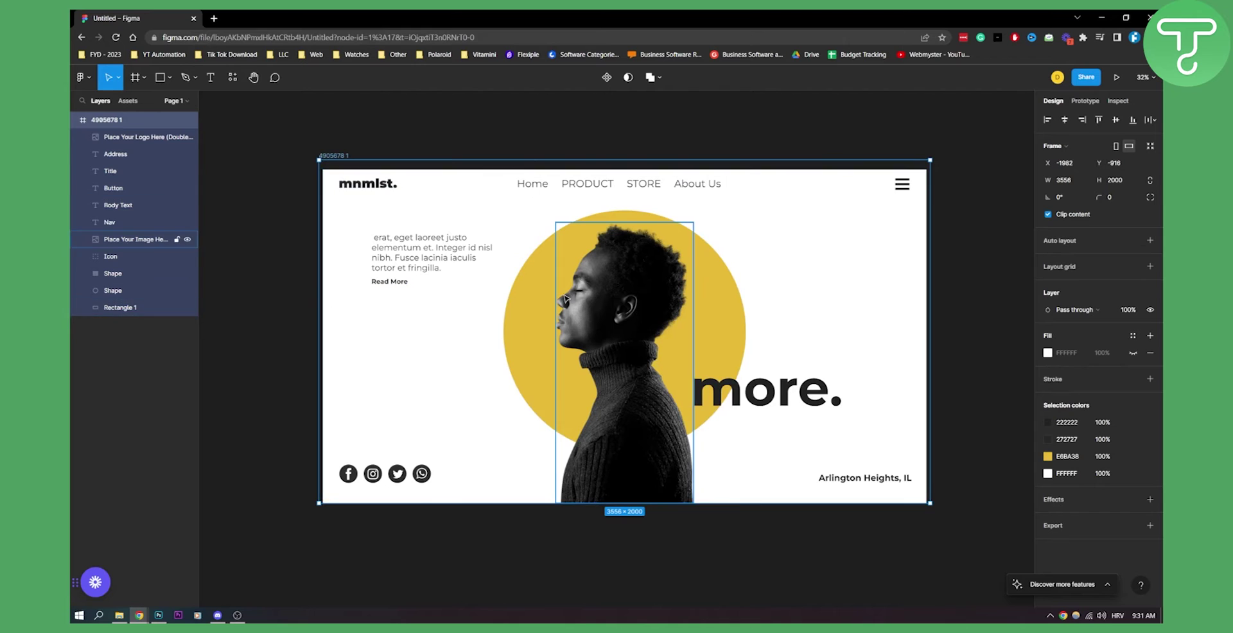
Step: Relaunch Figment.so and Build & Publish the mockup as a no-code website
click(90, 77)
mouse_move(128, 245)
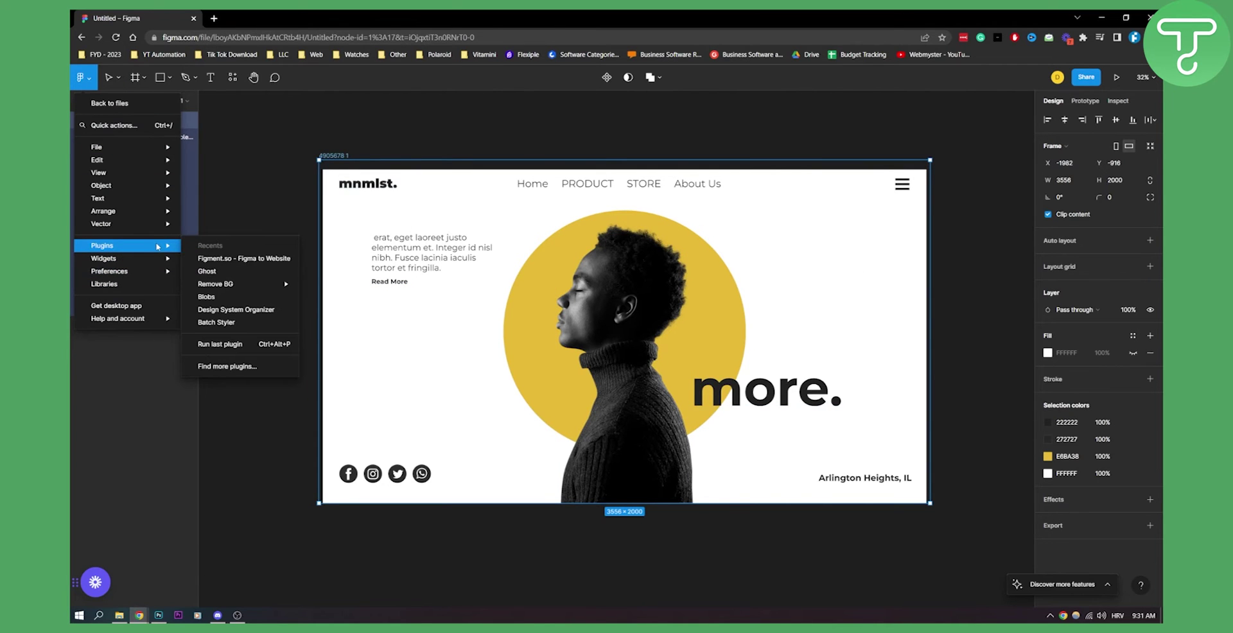
click(246, 260)
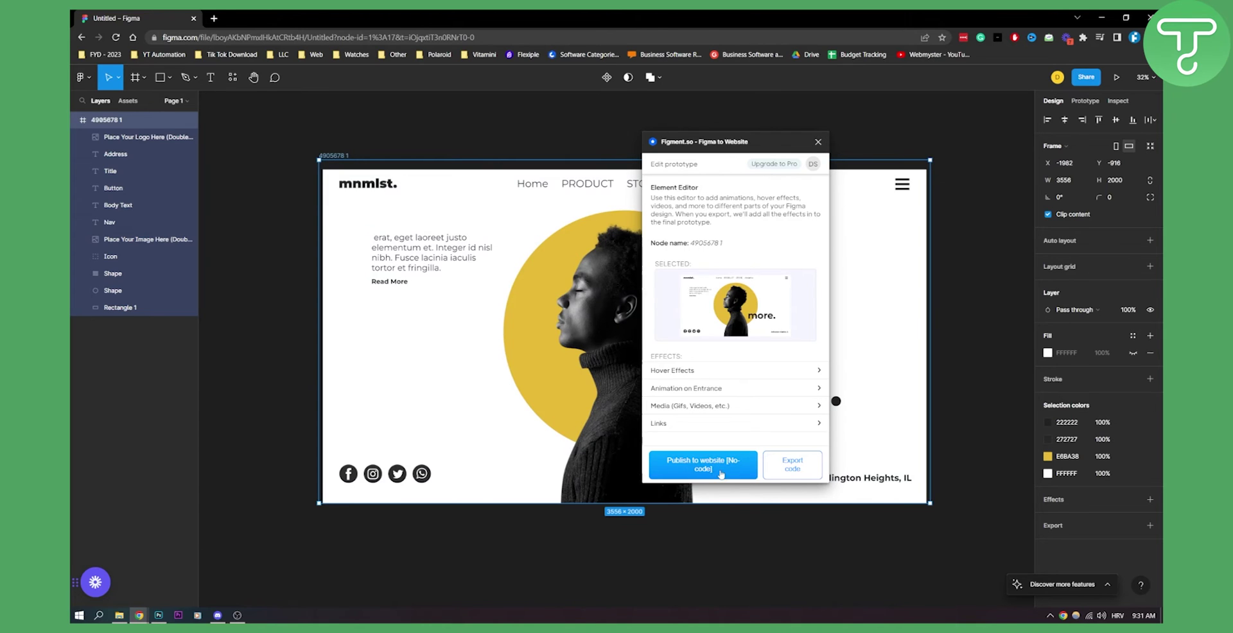
click(721, 473)
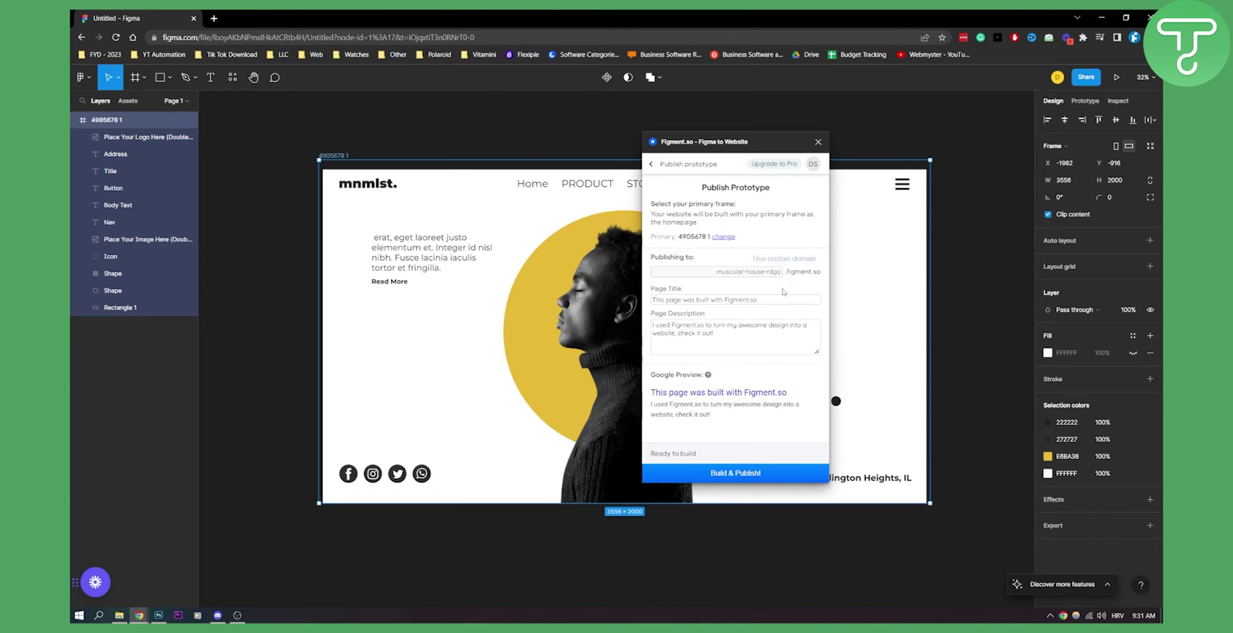
click(754, 477)
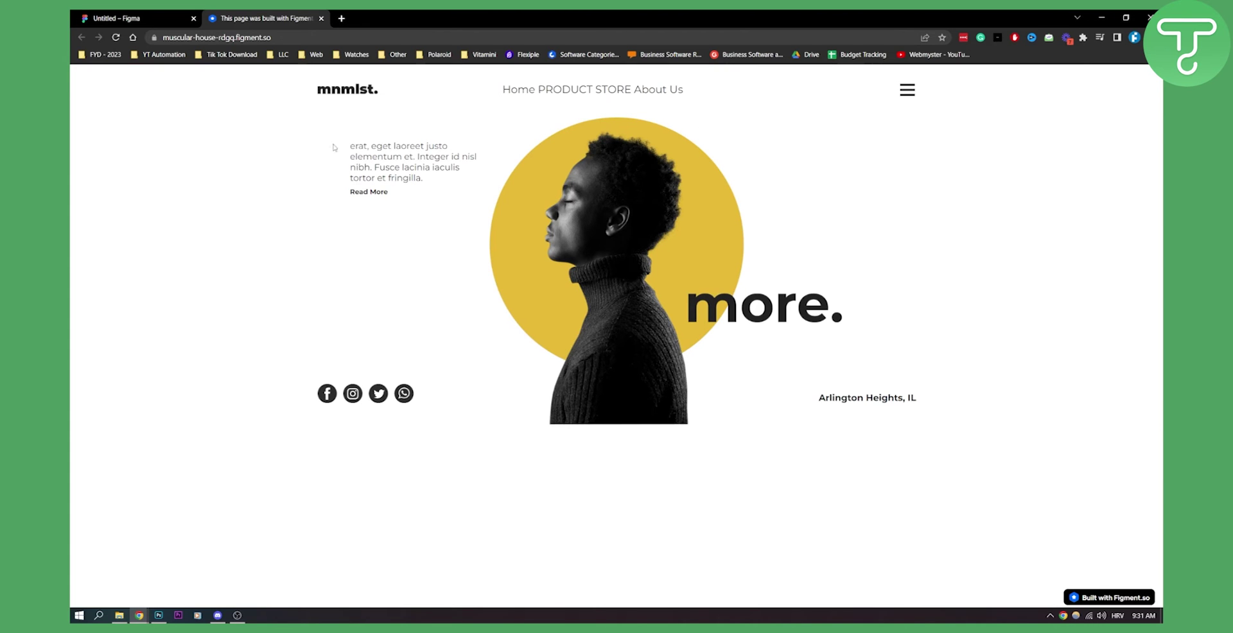
Step: Close the published site and Figment.so, then search the plugins for 'FIGMA TO HTML'
click(321, 18)
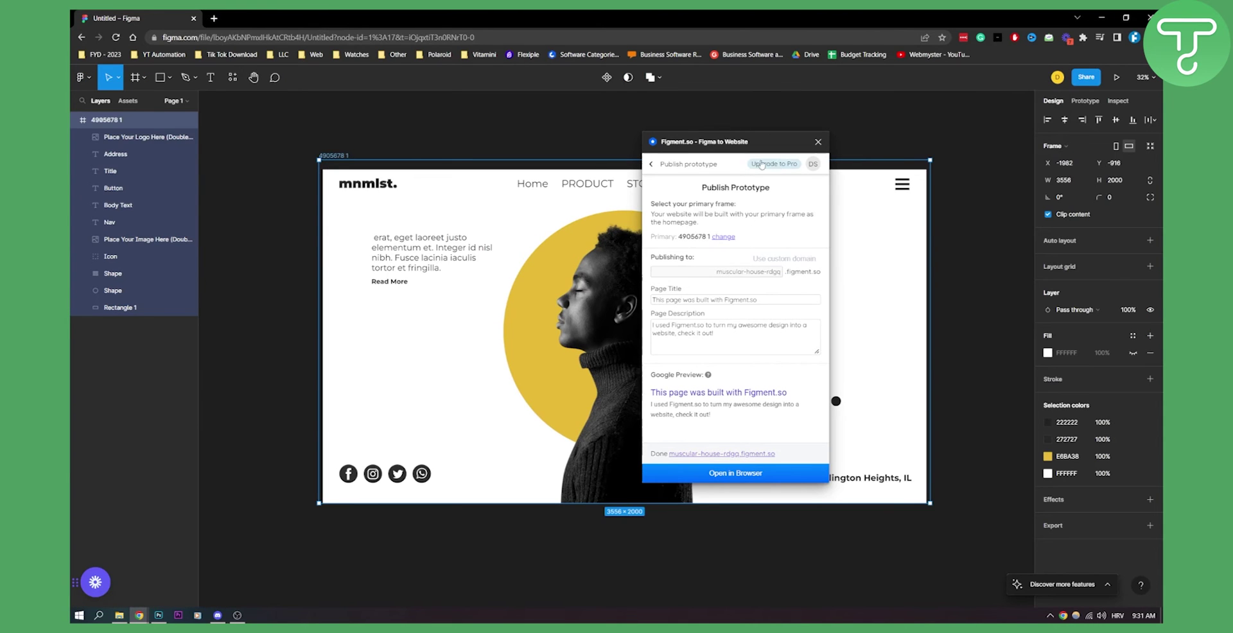
click(819, 142)
click(80, 77)
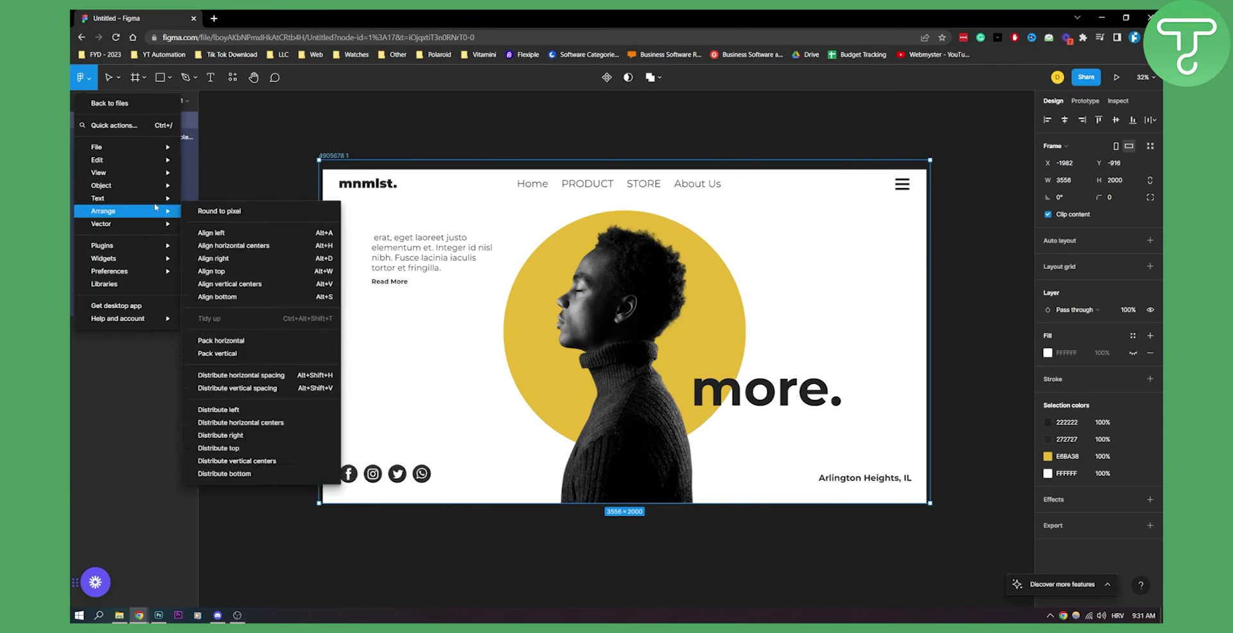
mouse_move(158, 252)
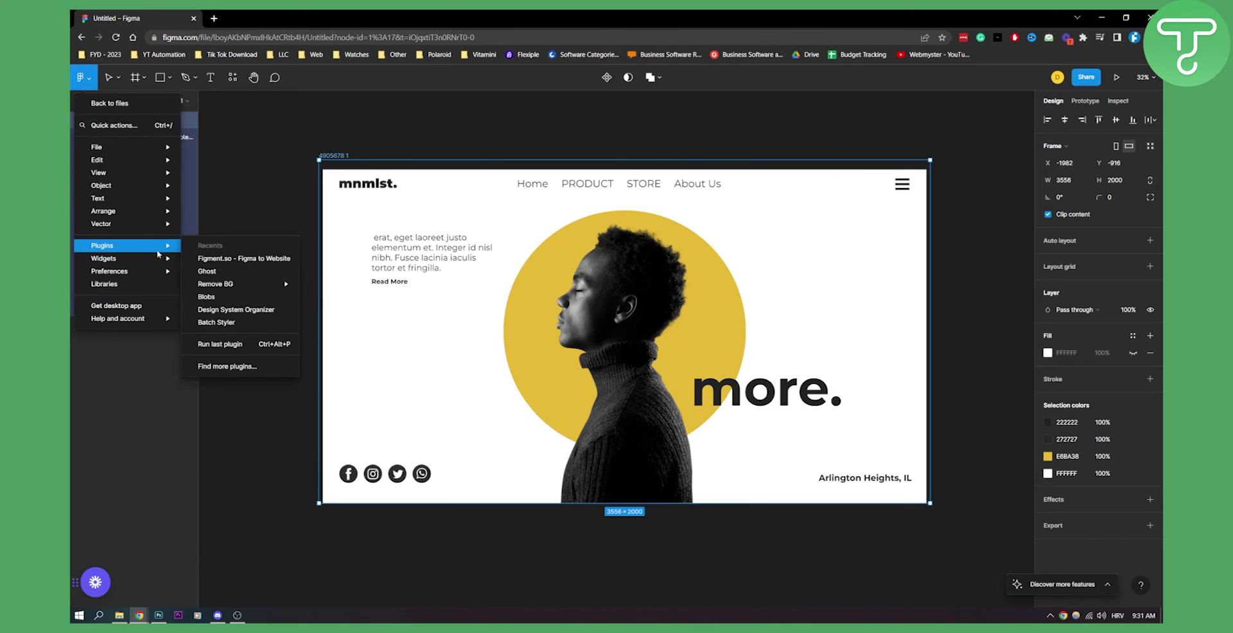
click(233, 371)
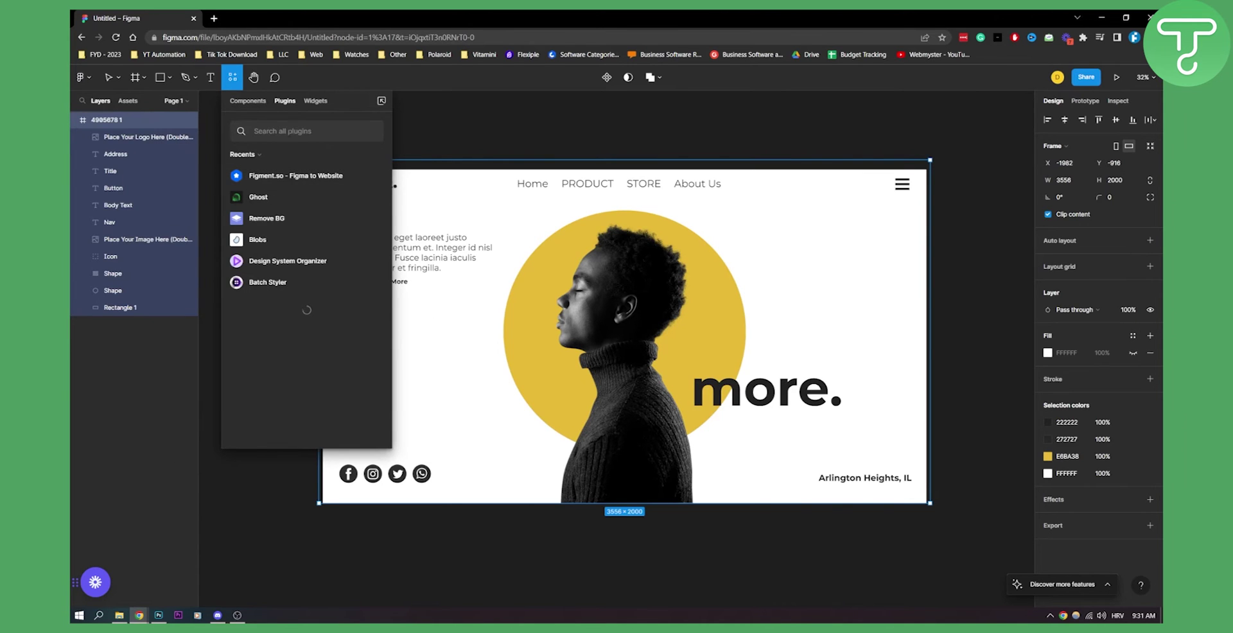
text(FIGMA TO HMT)
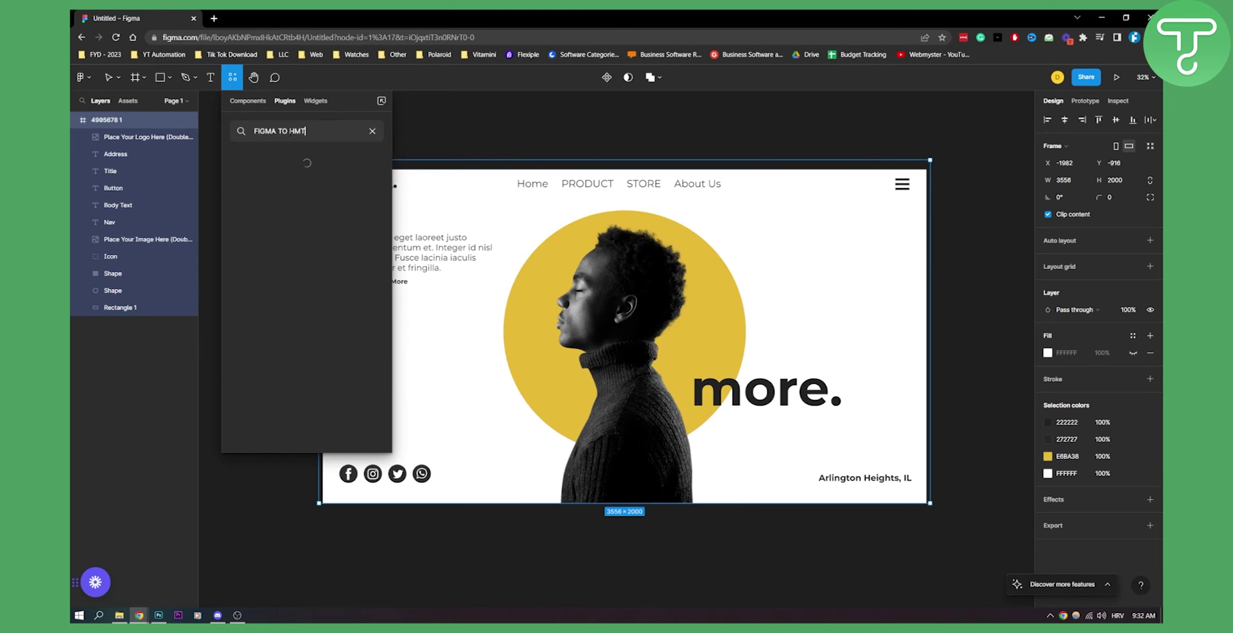
key(BackSpace)
key(BackSpace)
text(TML)
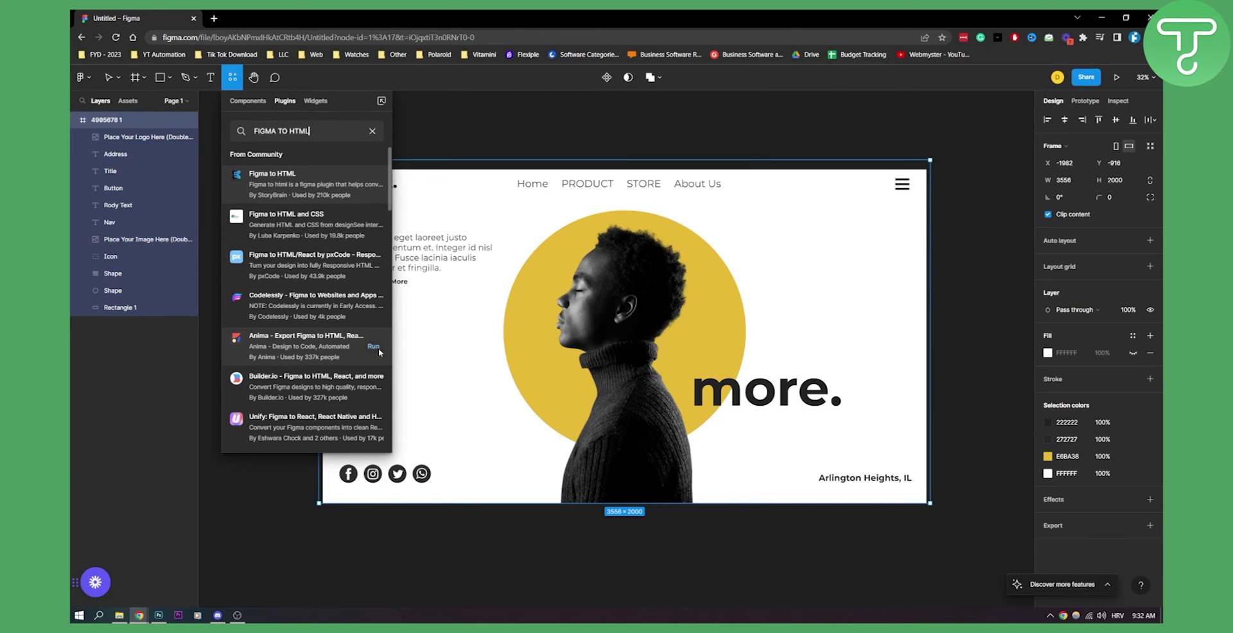
key(Escape)
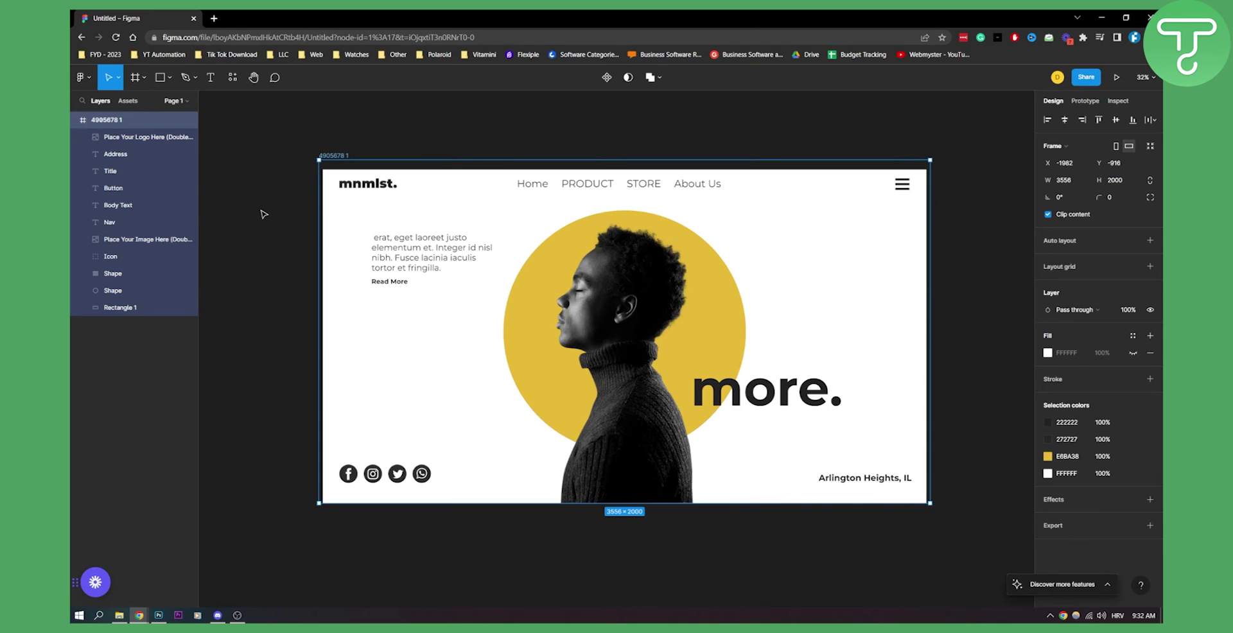
Step: Run the Anima plugin with Ctrl+Alt+P, attempt Login, then close its panel
key(ctrl+alt+p)
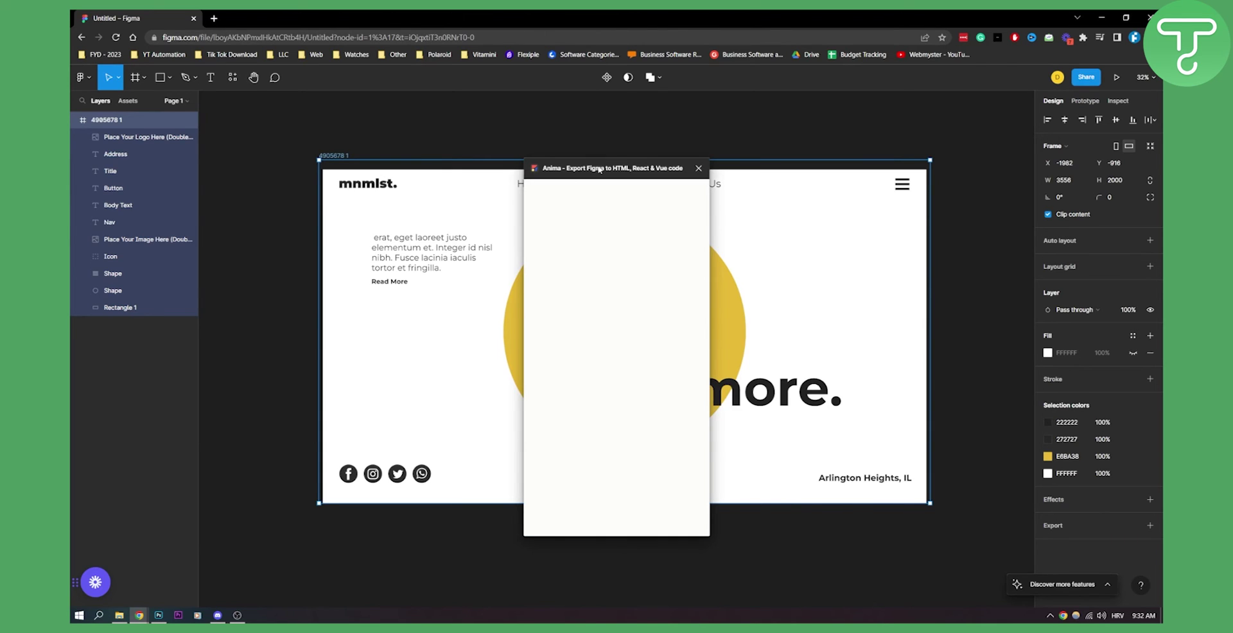
drag(593, 169, 823, 154)
click(846, 421)
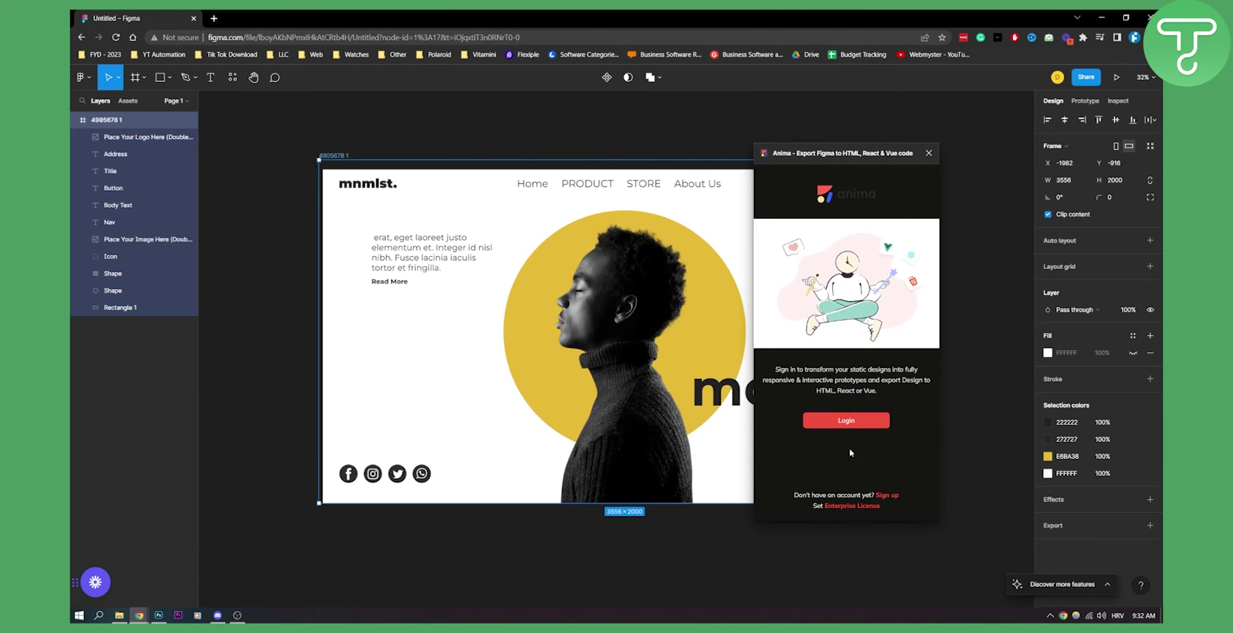
click(929, 154)
click(77, 78)
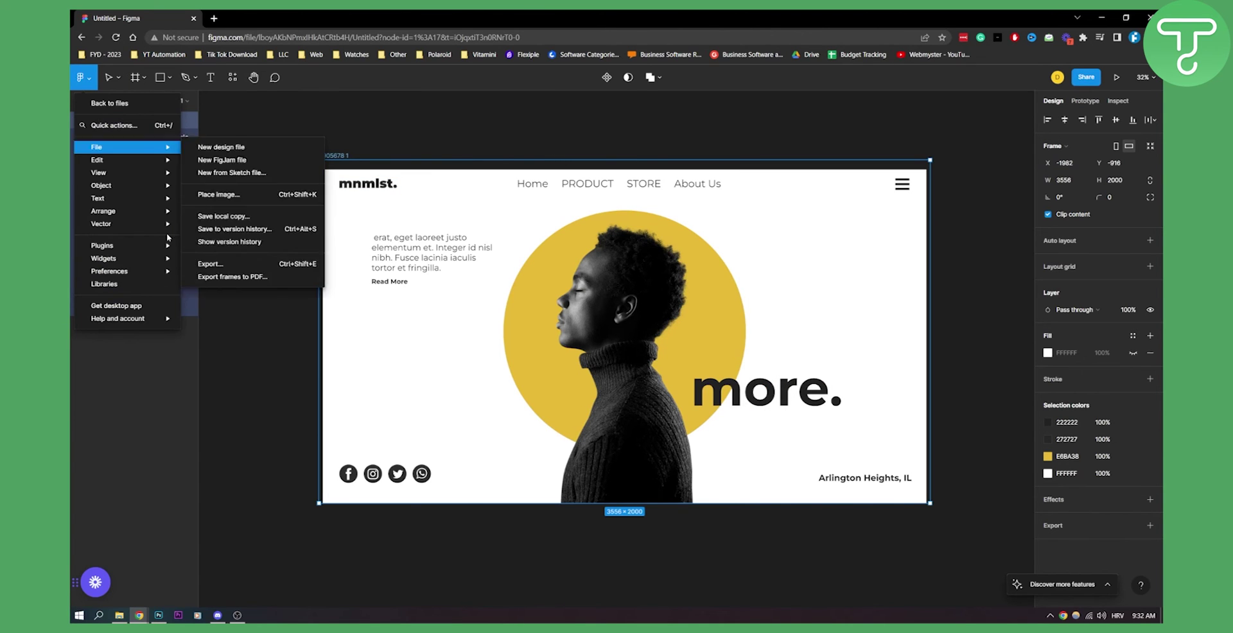
mouse_move(165, 258)
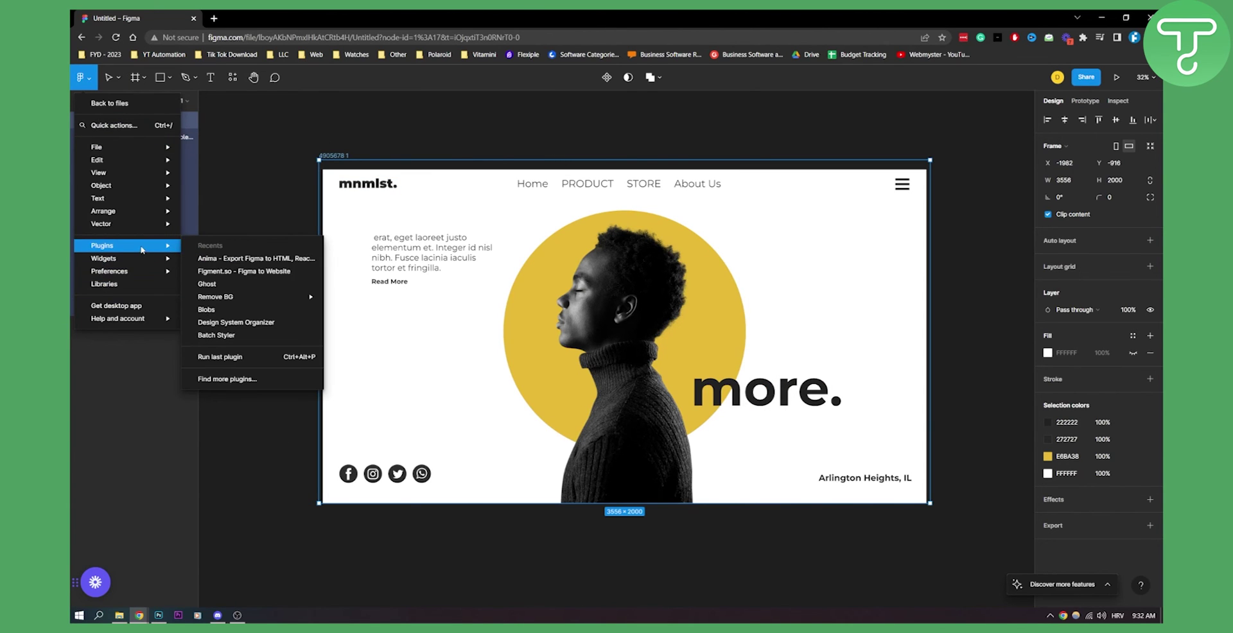
click(238, 272)
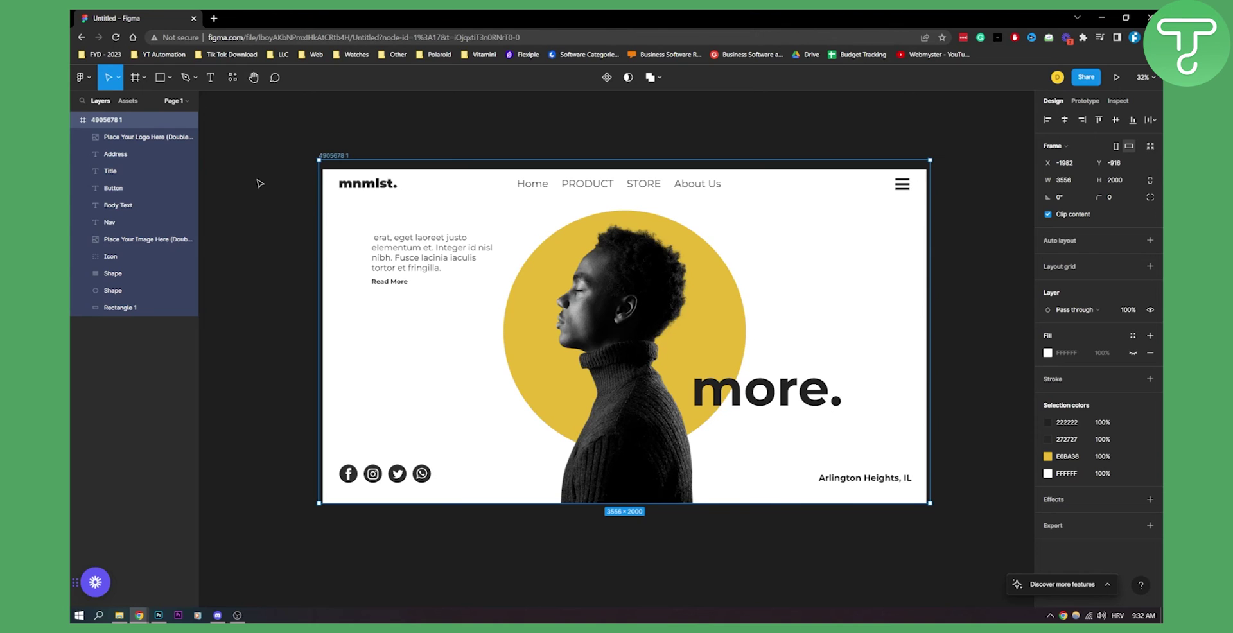
mouse_move(286, 133)
mouse_down()
mouse_move(299, 175)
mouse_move(843, 532)
mouse_move(949, 529)
mouse_move(528, 336)
mouse_move(276, 133)
mouse_up()
click(949, 528)
key(alt+Tab)
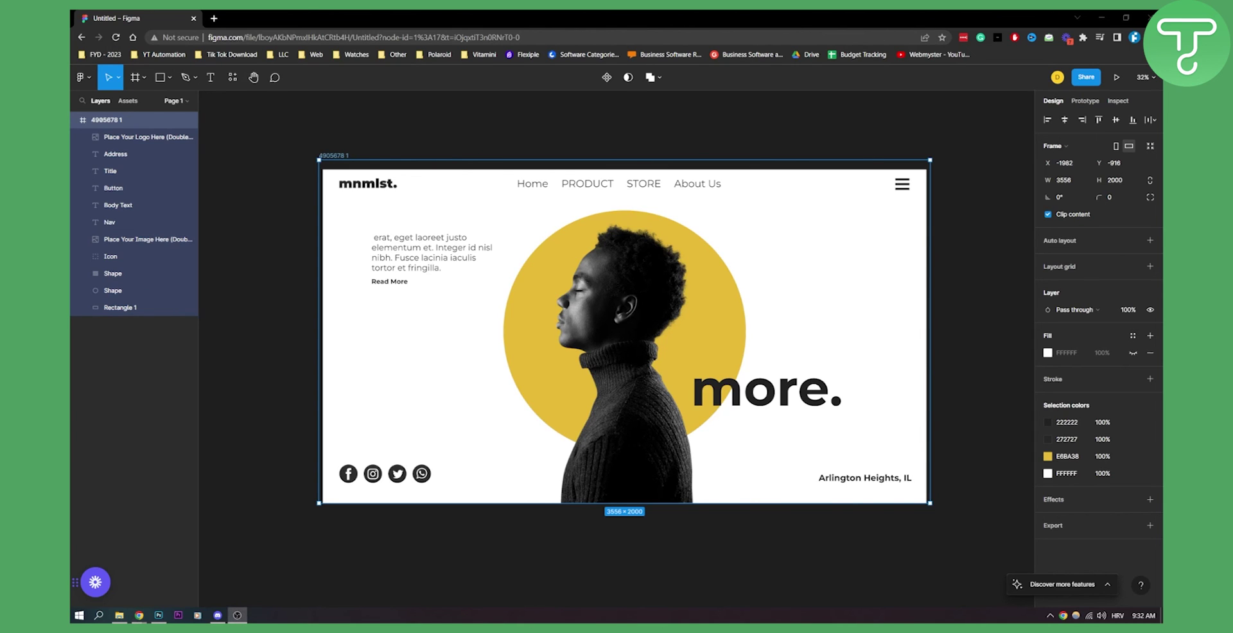